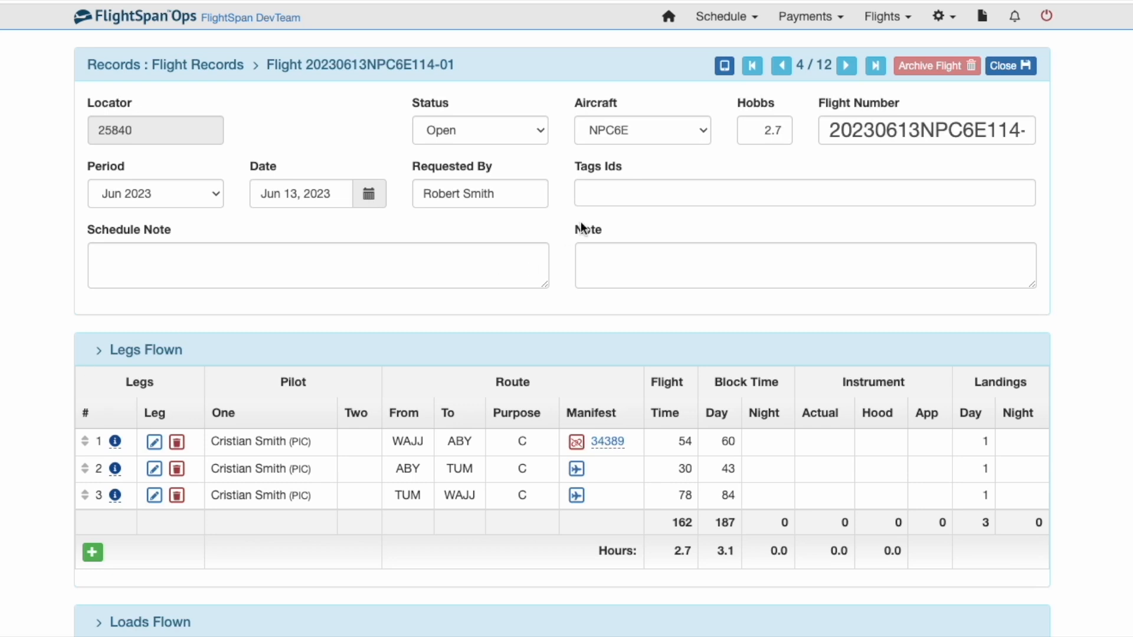
# Step: Bring up the status options for flight 20230613NPC6E114-01, which is still Open
pyautogui.click(495, 133)
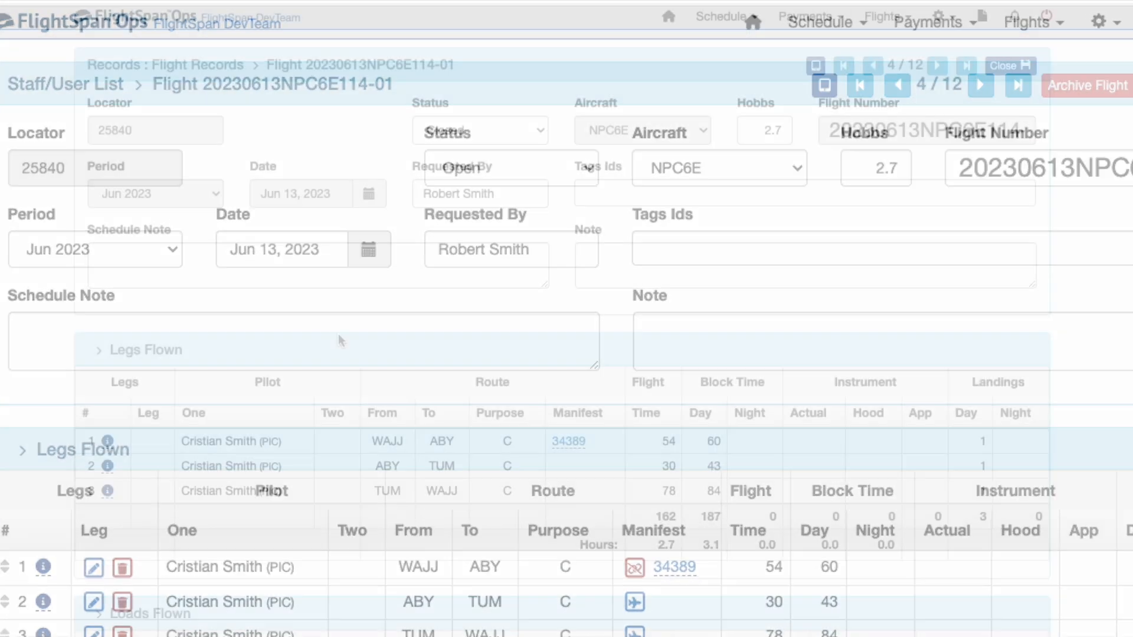
# Step: Open flight 20231012NC208A246-01, keep aircraft NC208A and period Oct 2023, then open leg 1 (WAVA–AKI)
pyautogui.moveTo(105, 440)
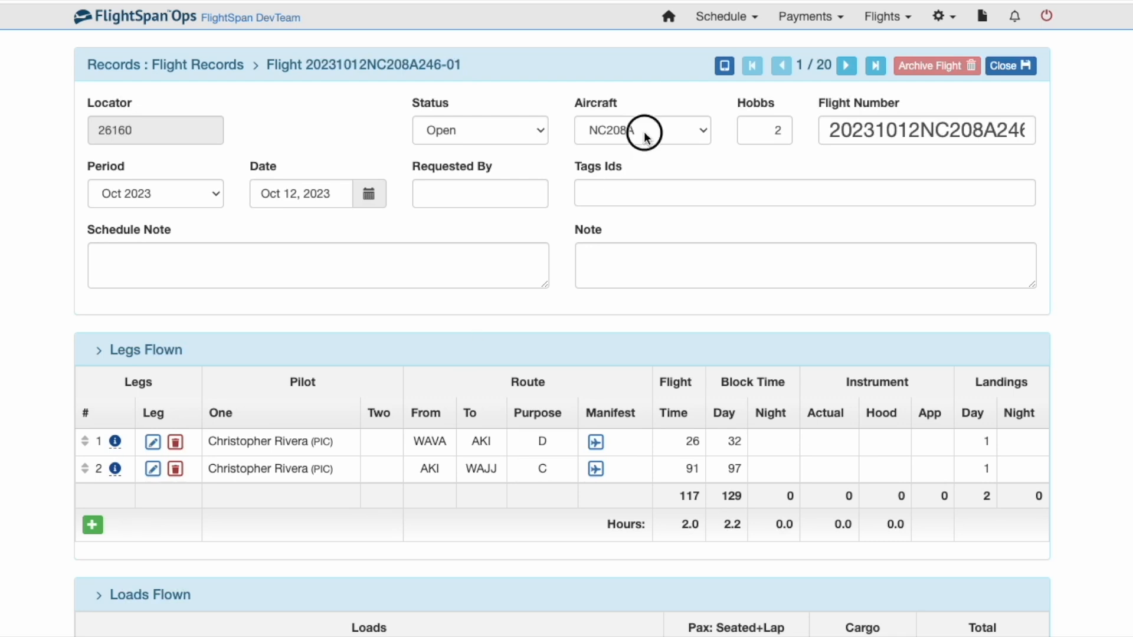
pyautogui.click(645, 133)
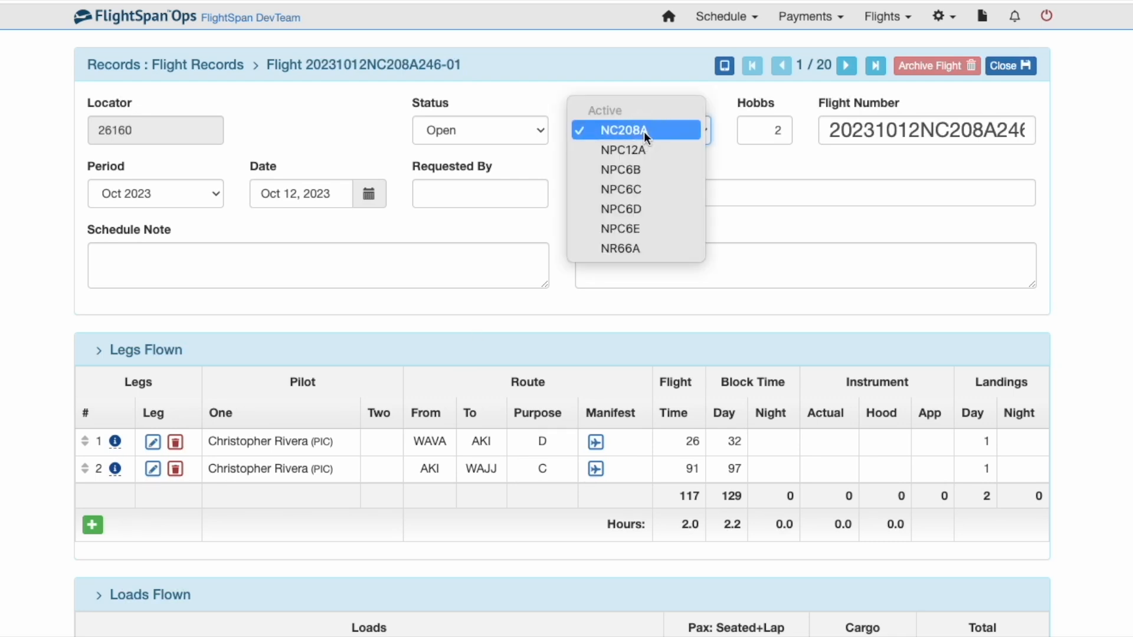
pyautogui.click(671, 132)
pyautogui.click(214, 195)
pyautogui.click(214, 195)
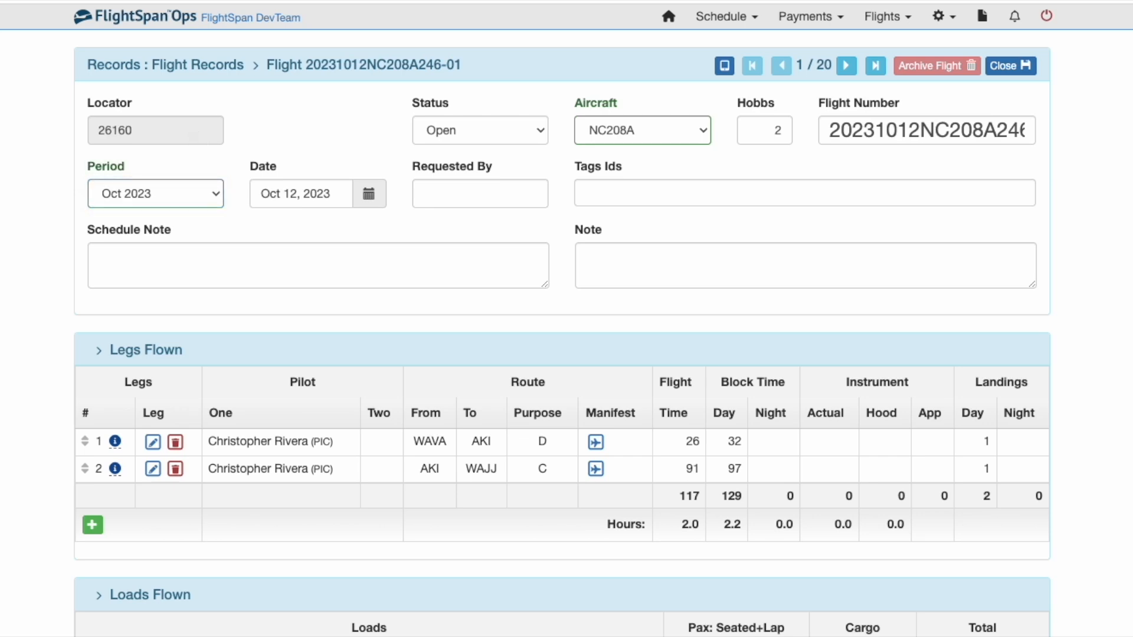
pyautogui.click(153, 443)
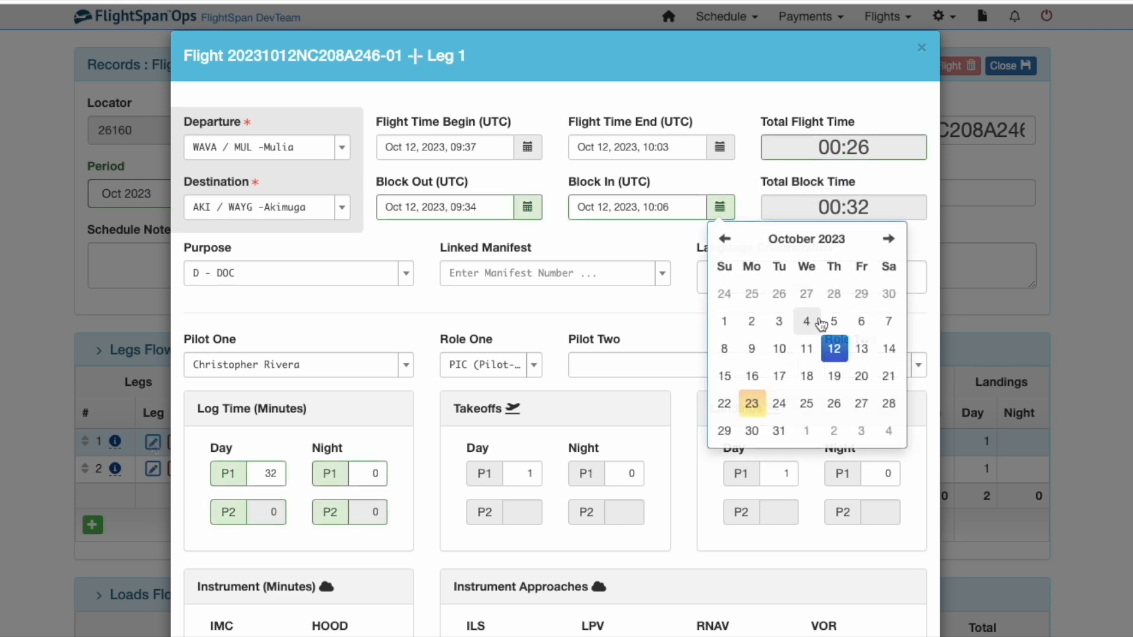
# Step: Set leg 1's block-in time to Oct 12, 2023 at 10:02
pyautogui.click(835, 353)
pyautogui.click(825, 317)
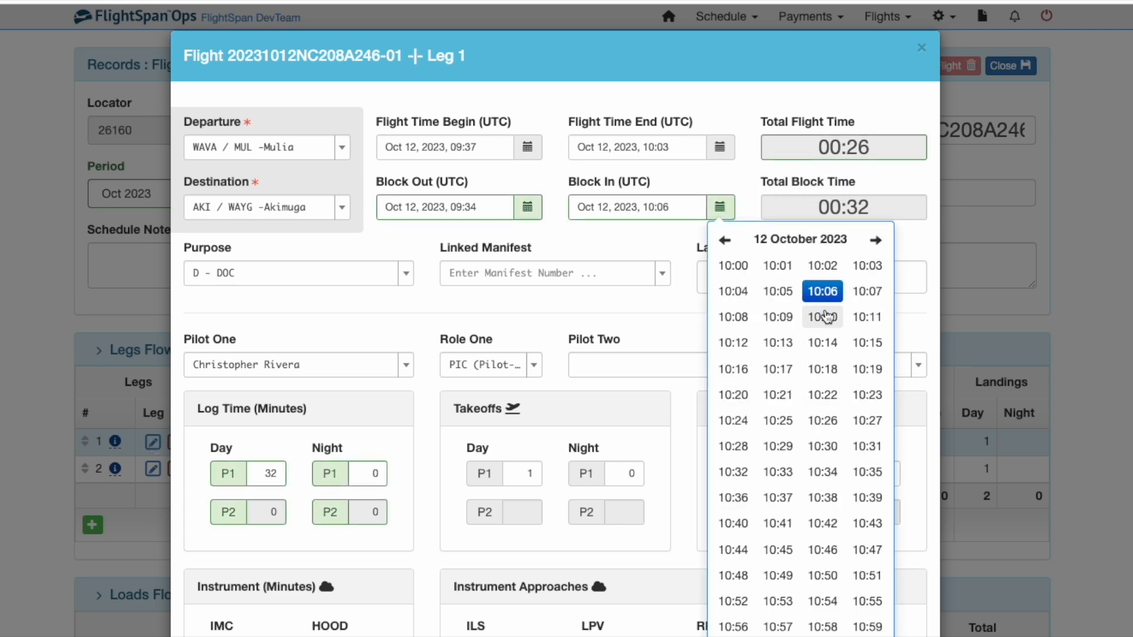
pyautogui.click(824, 269)
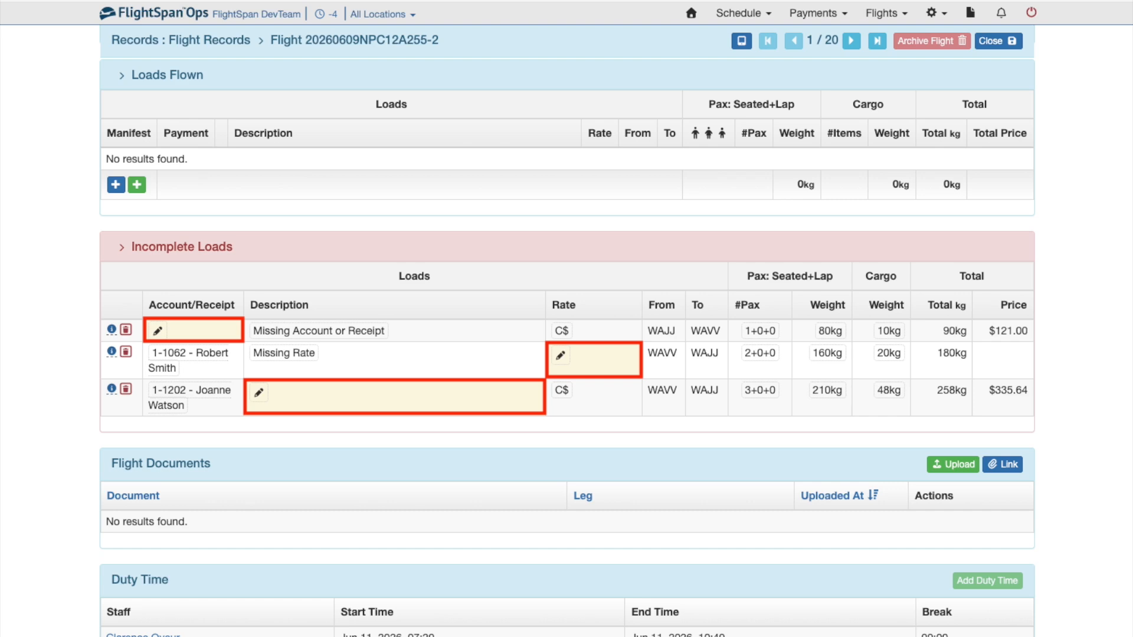
# Step: Give the missing-account load its paying account and the first cash receipt, and save
pyautogui.click(158, 331)
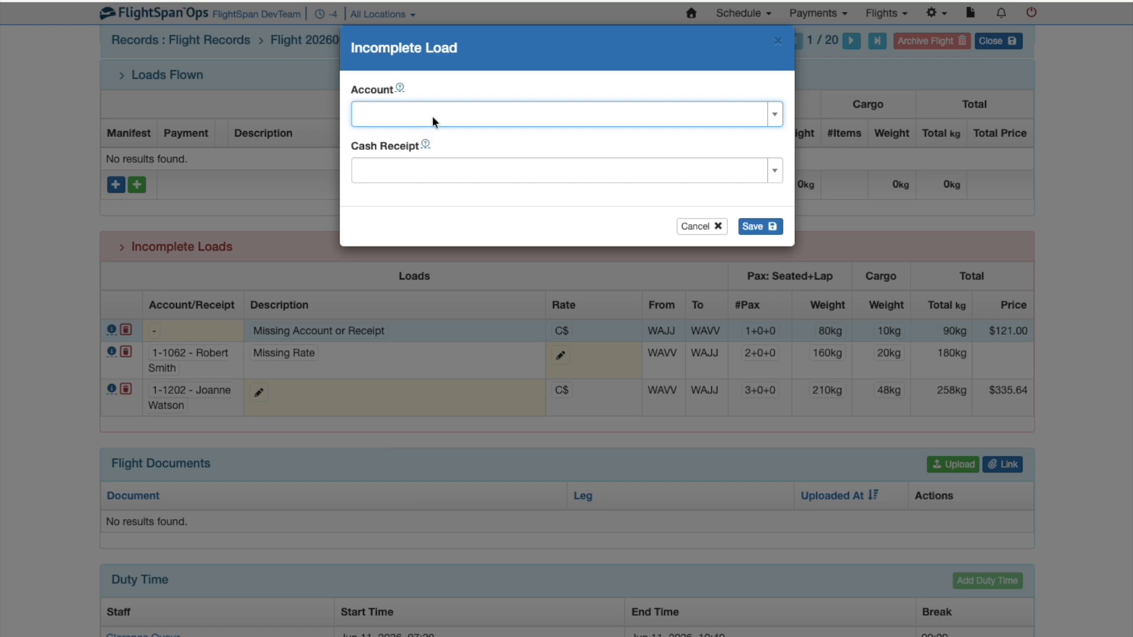
pyautogui.click(435, 114)
pyautogui.click(461, 188)
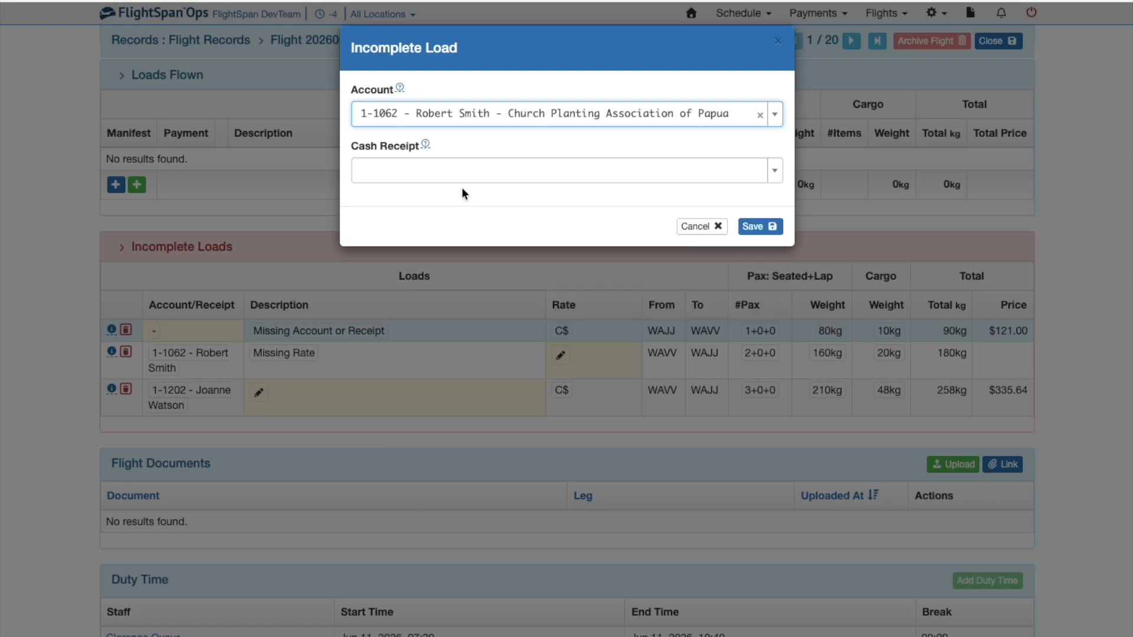
pyautogui.click(462, 171)
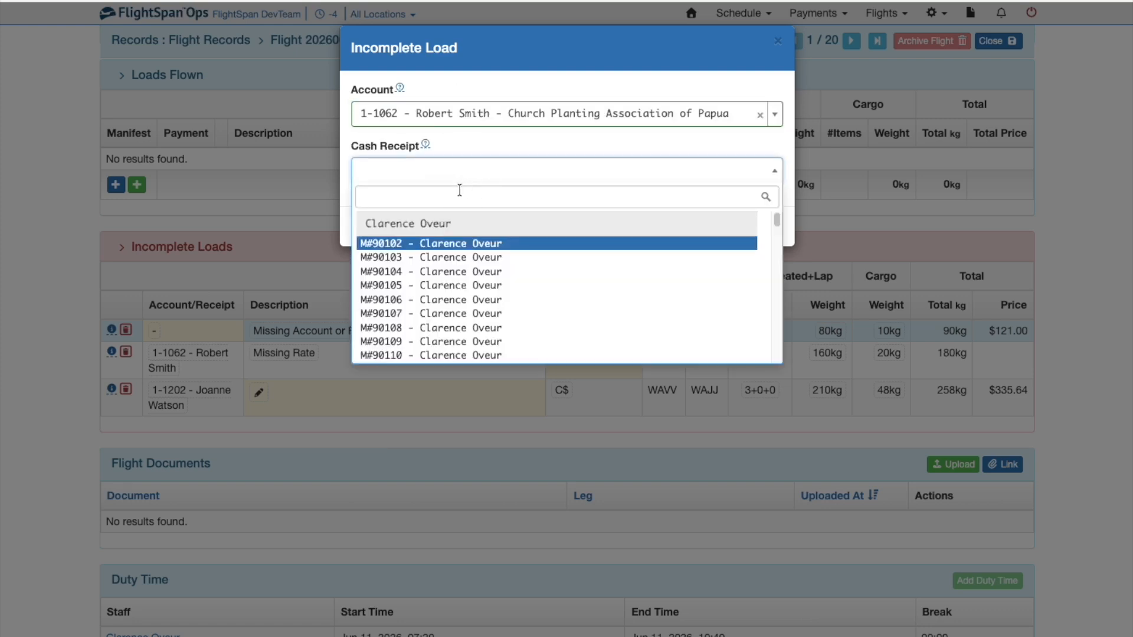
pyautogui.click(454, 244)
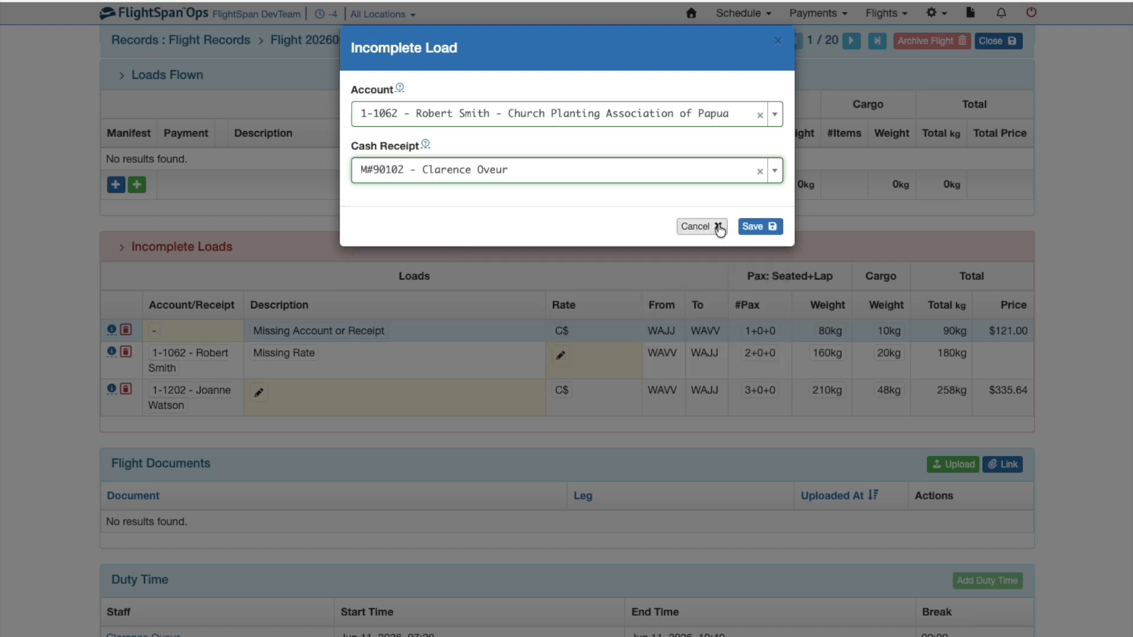
pyautogui.click(751, 227)
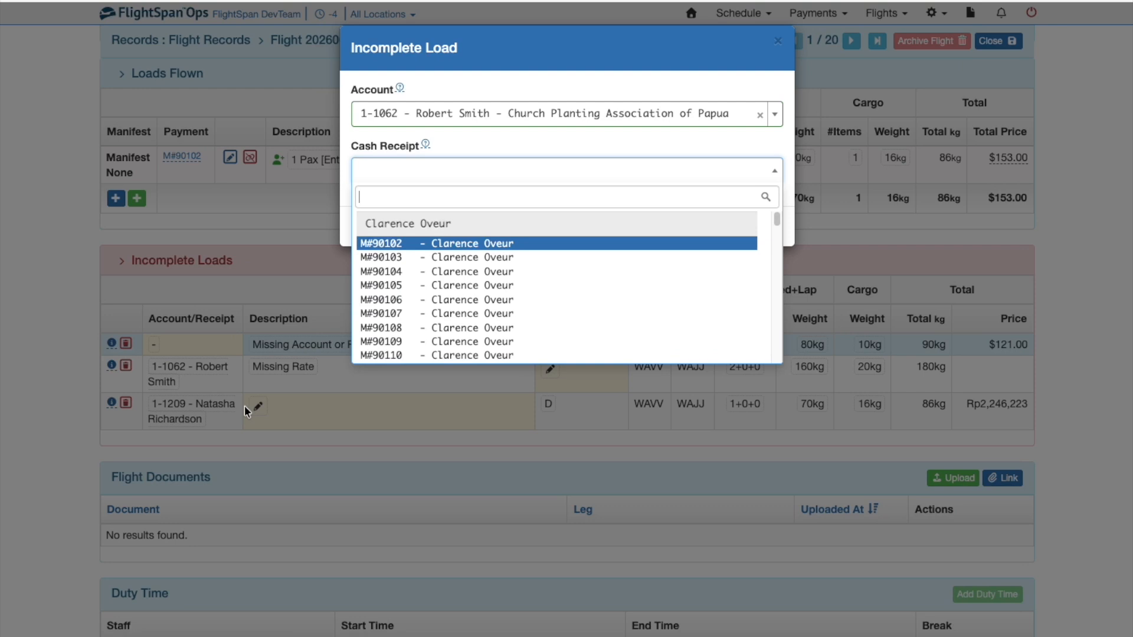
pyautogui.scroll(-15, 602, 282)
pyautogui.scroll(-10, 602, 284)
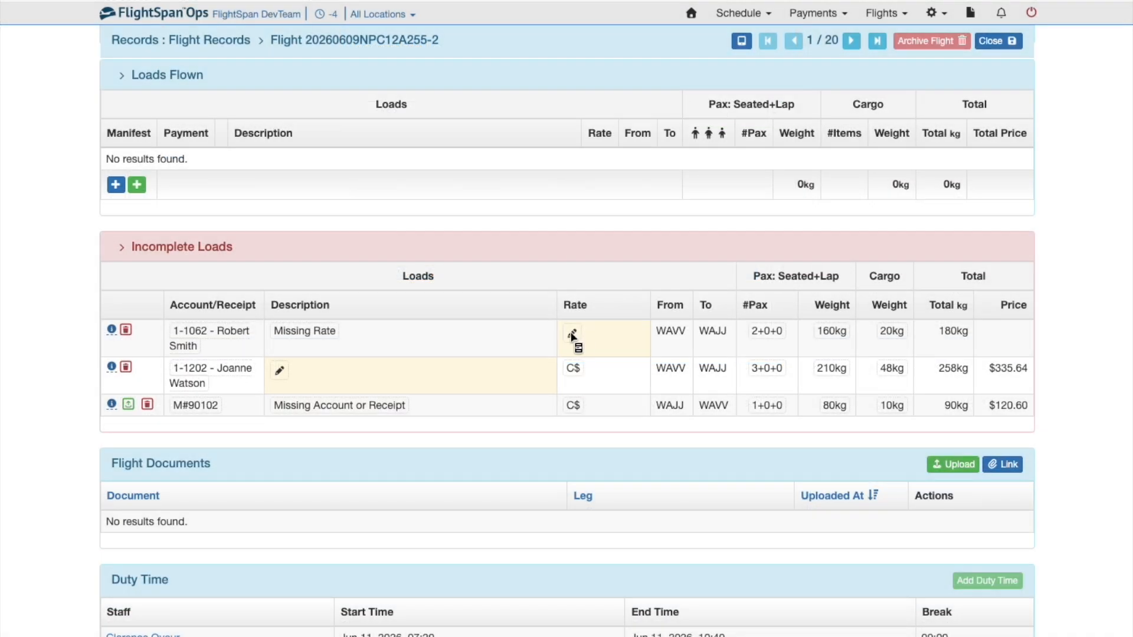
# Step: Set the Missing Rate load's rate to C$ - CONCESSION - MILE and save
pyautogui.click(572, 334)
pyautogui.click(570, 117)
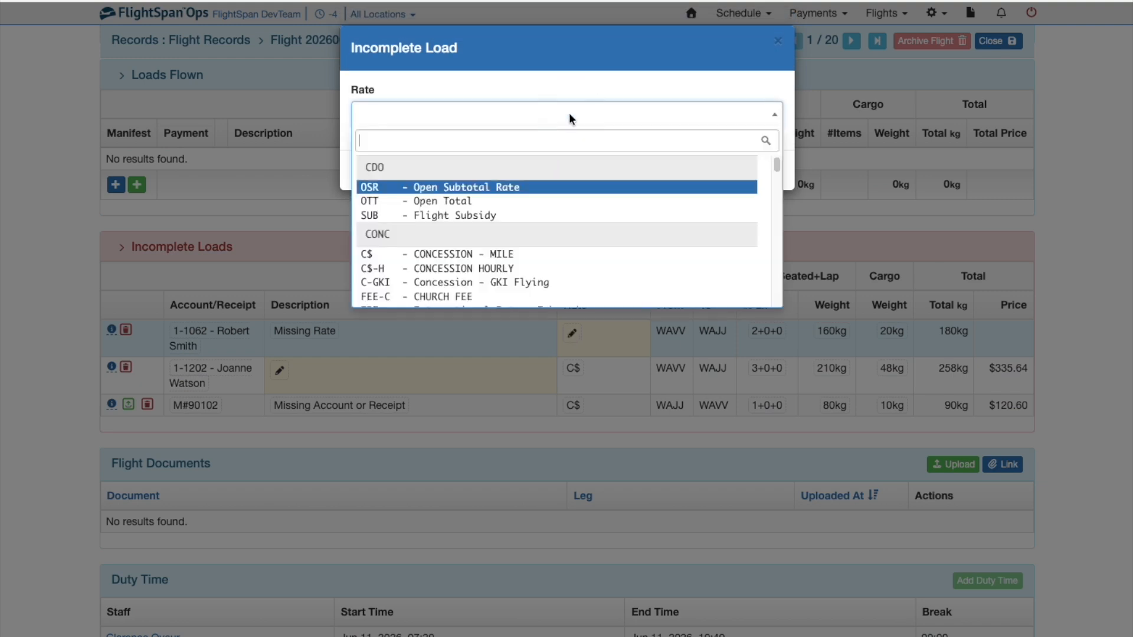
pyautogui.click(499, 256)
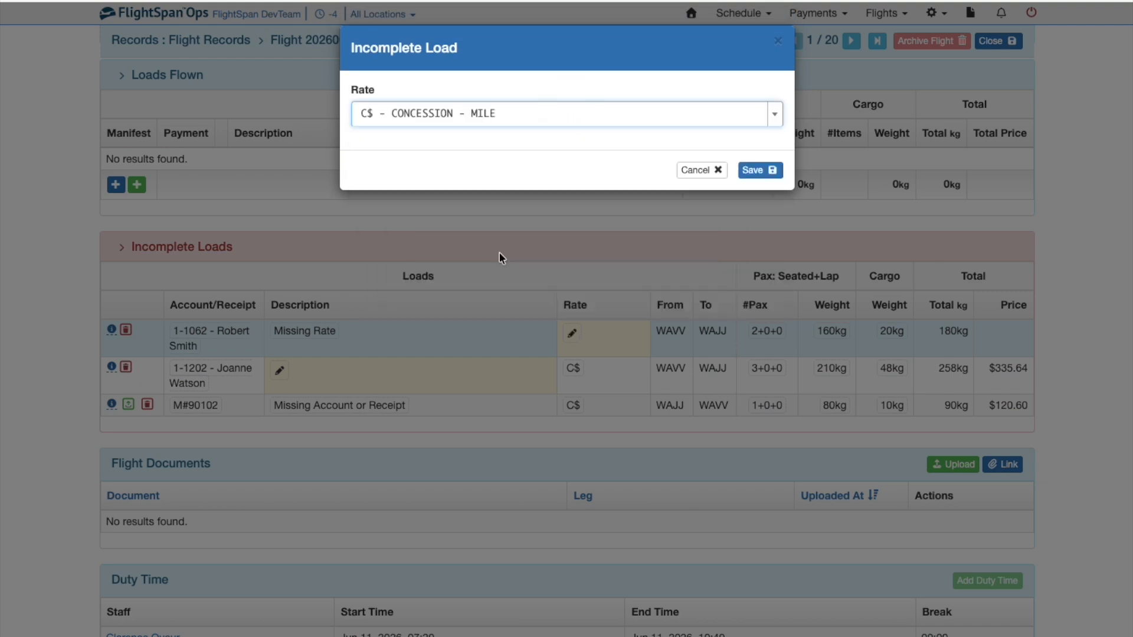
pyautogui.click(761, 171)
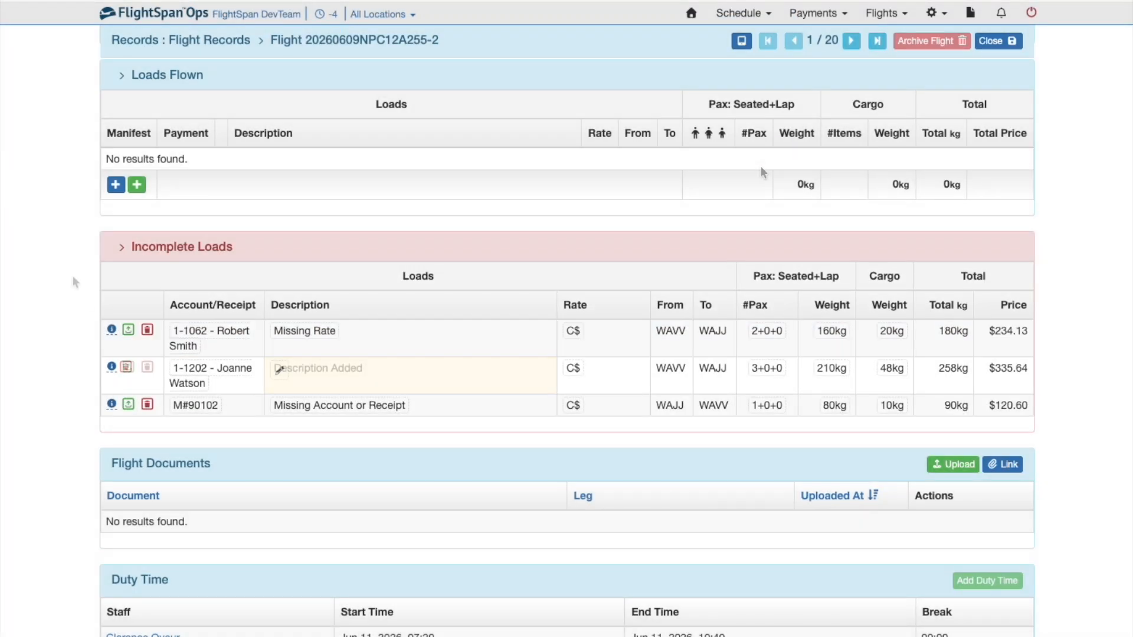
# Step: Process the Missing Rate and Description Added loads into Loads Flown, then begin deleting the leftover load
pyautogui.click(128, 331)
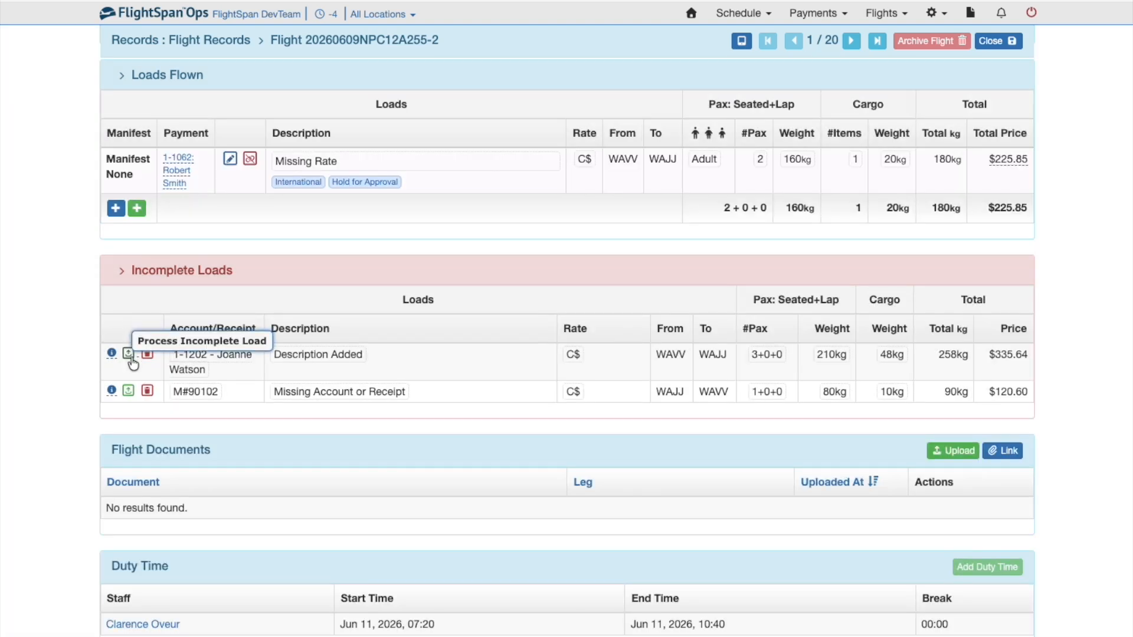
pyautogui.click(129, 354)
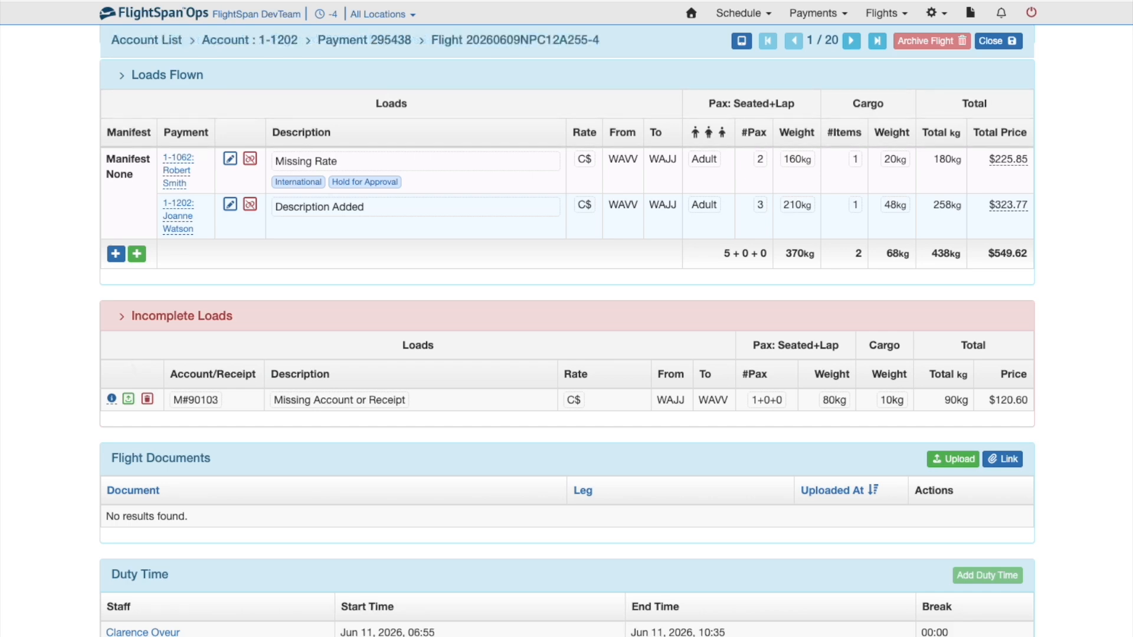
pyautogui.click(147, 401)
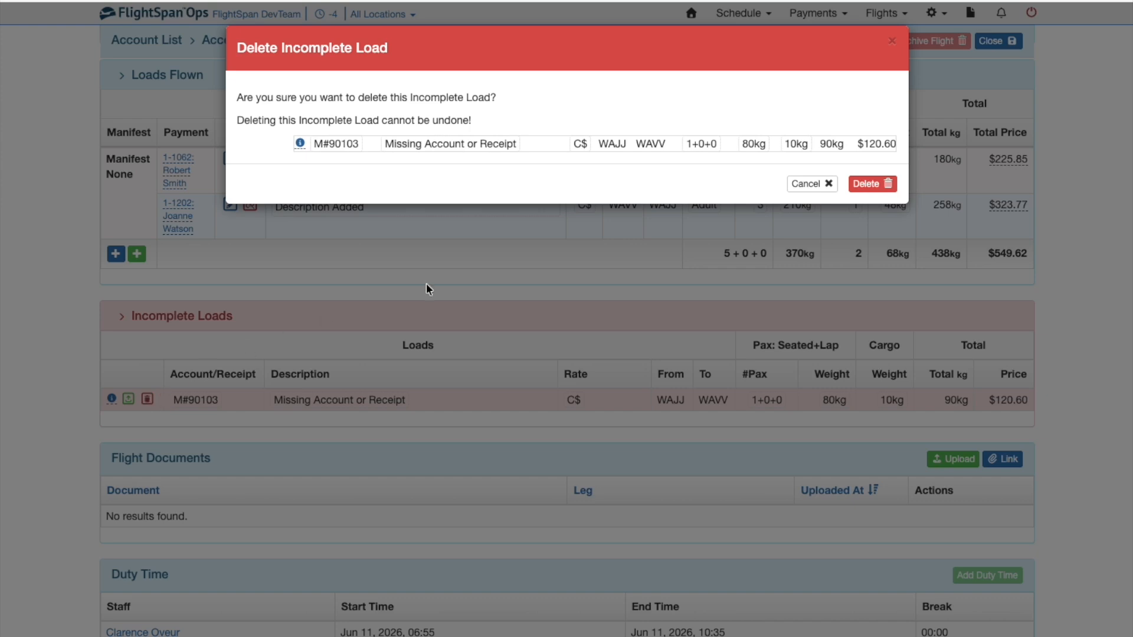
# Step: Confirm deletion of the remaining Missing Account or Receipt load
pyautogui.click(873, 184)
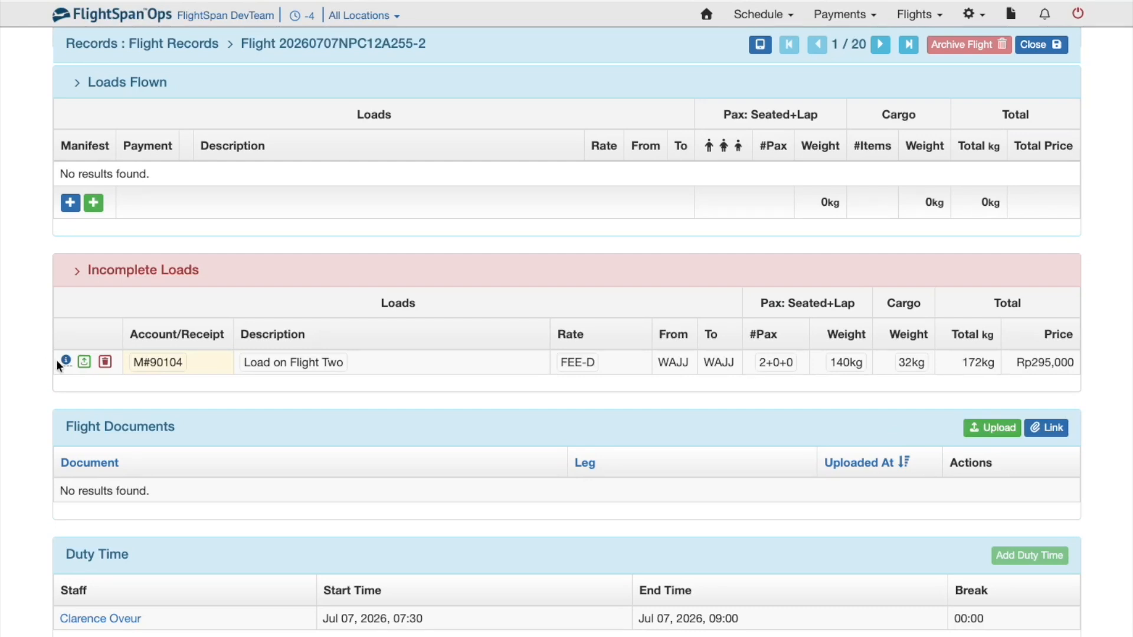
# Step: Process the Load on Flight Two into Loads Flown and open its linked payment
pyautogui.moveTo(65, 361)
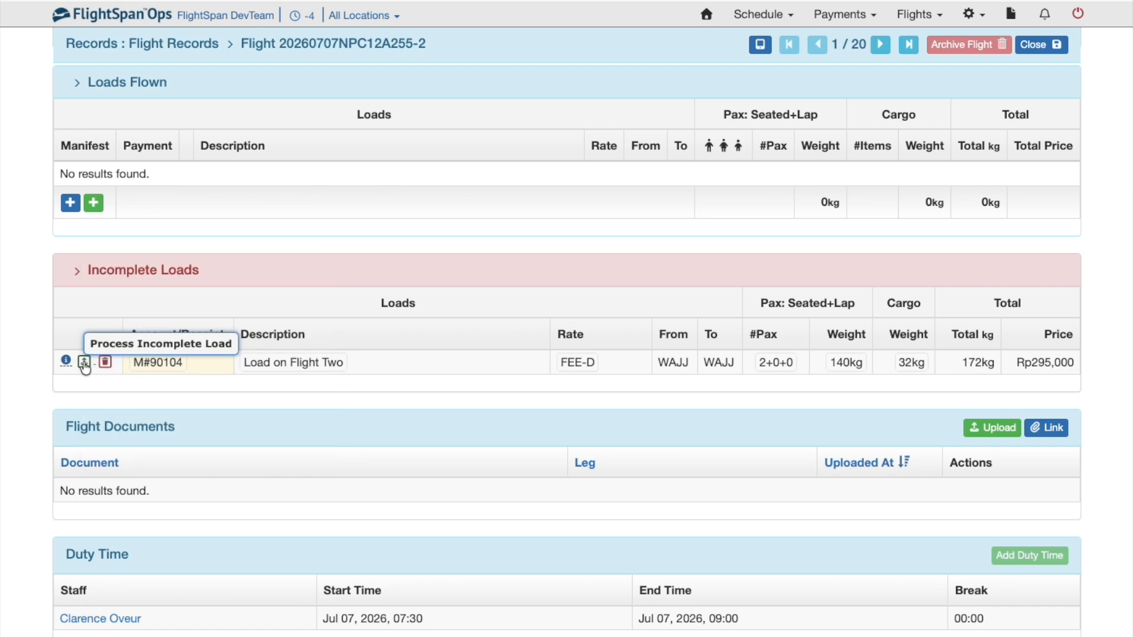
pyautogui.click(84, 363)
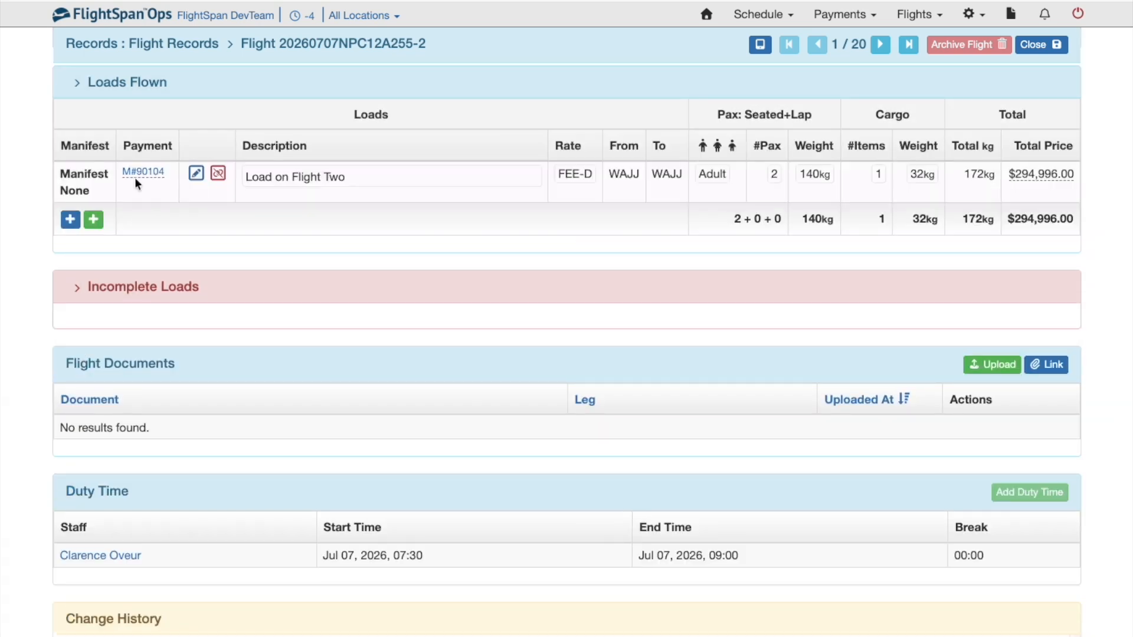
pyautogui.click(141, 171)
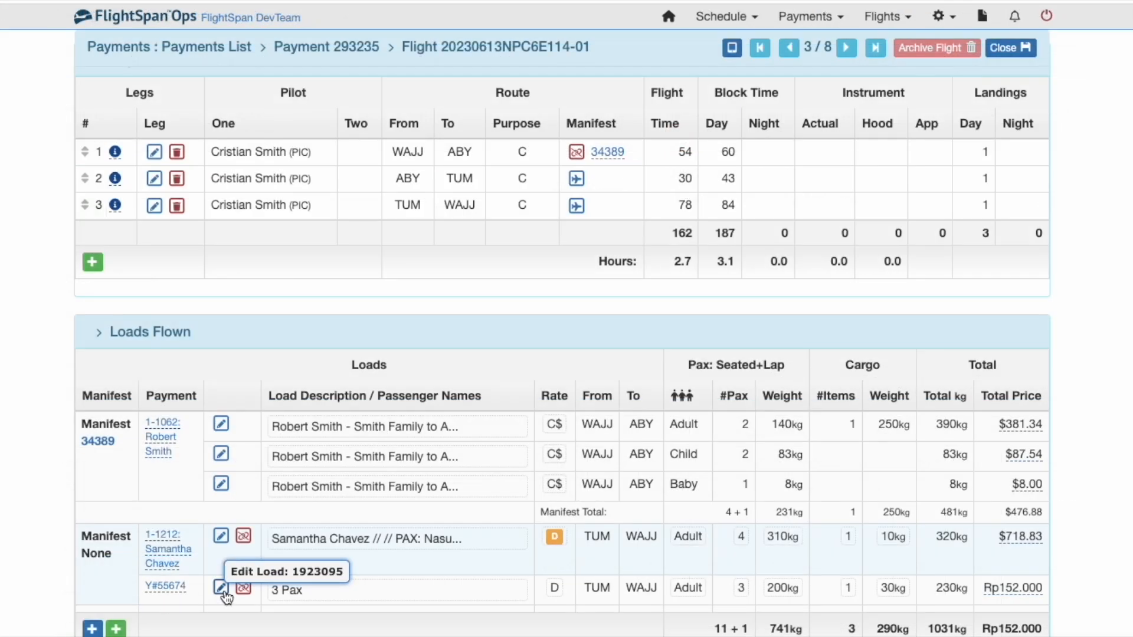
# Step: Replace the 3 Pax load's description with the pasted passenger names and save
pyautogui.click(223, 589)
pyautogui.moveTo(273, 217); pyautogui.dragTo(172, 207)
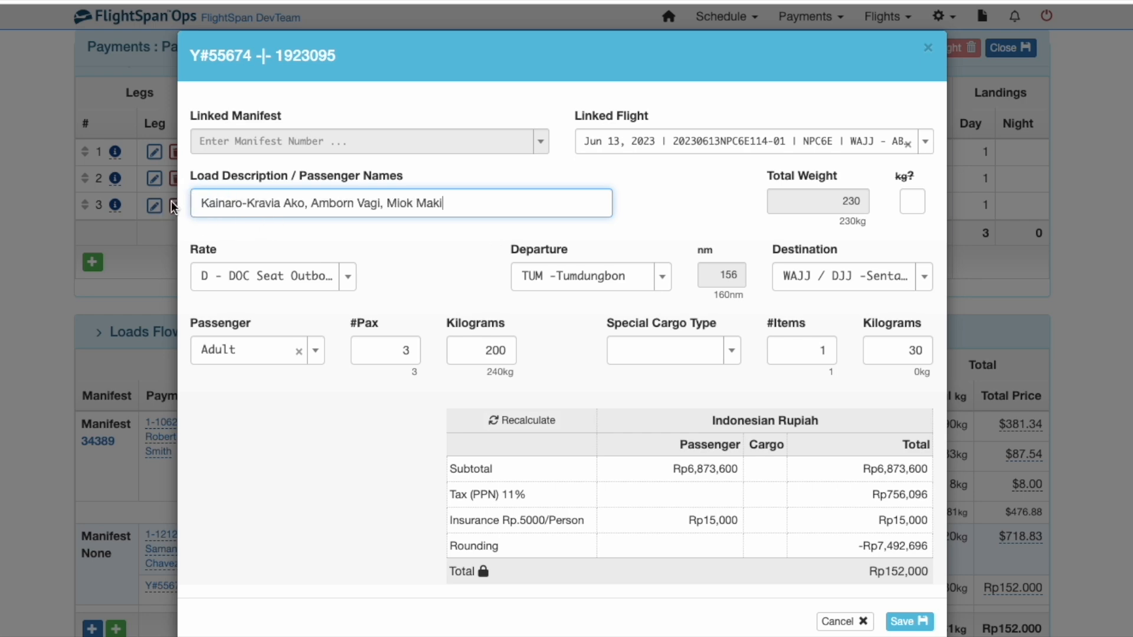
pyautogui.click(915, 626)
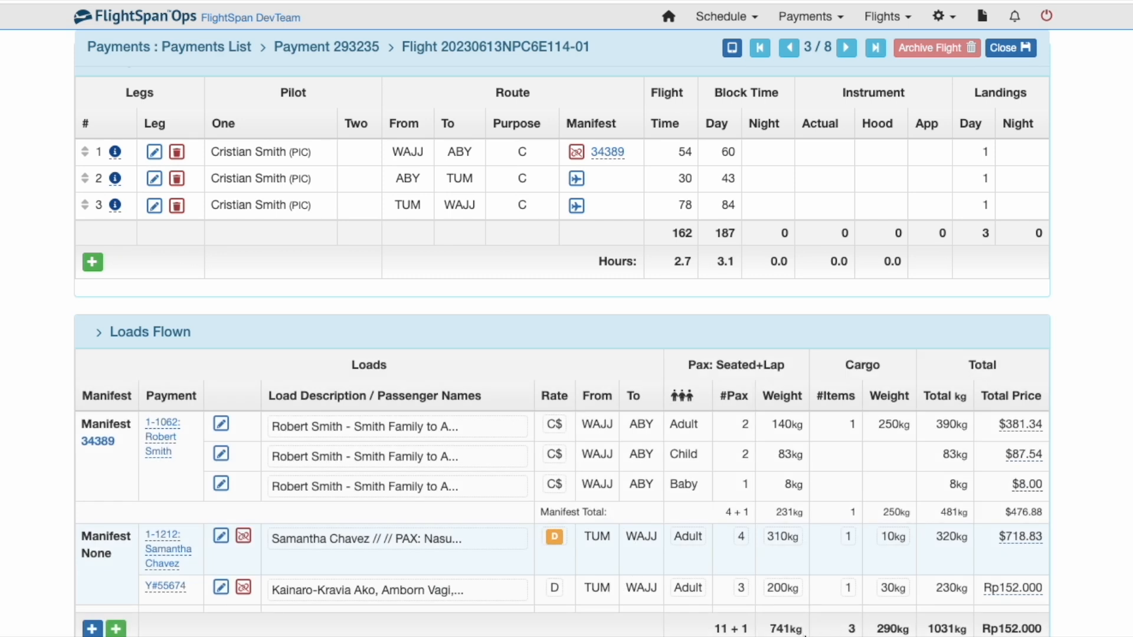
# Step: Change the TUM–WAJJ adult load's rate from D to C$ - CONCESSION, pricing it at $446.79
pyautogui.moveTo(554, 538)
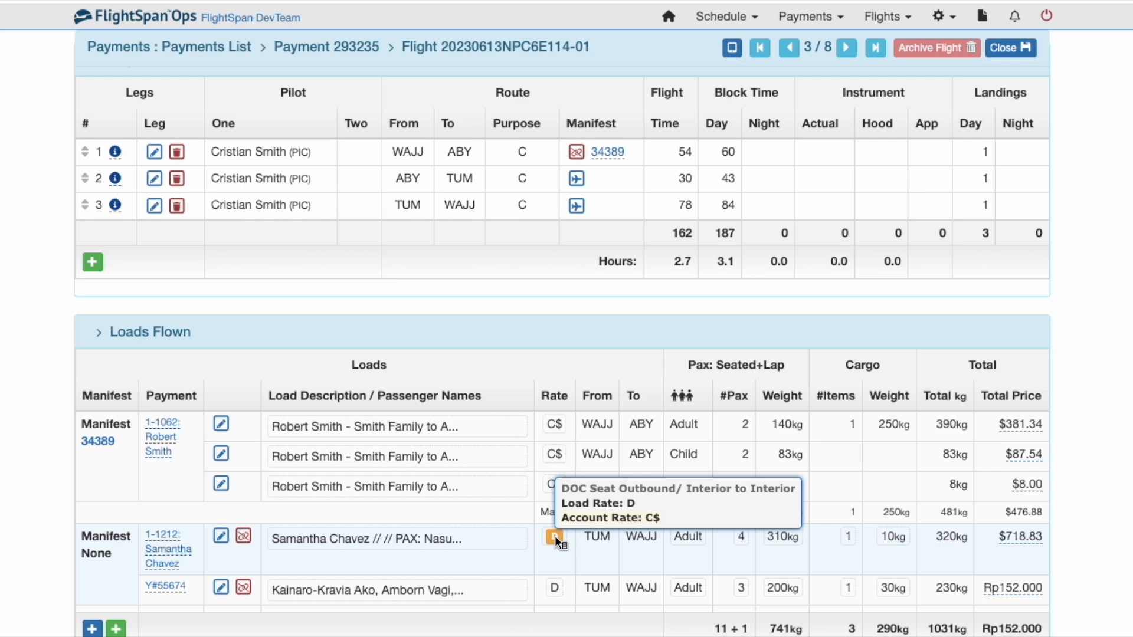
pyautogui.click(554, 537)
pyautogui.click(555, 537)
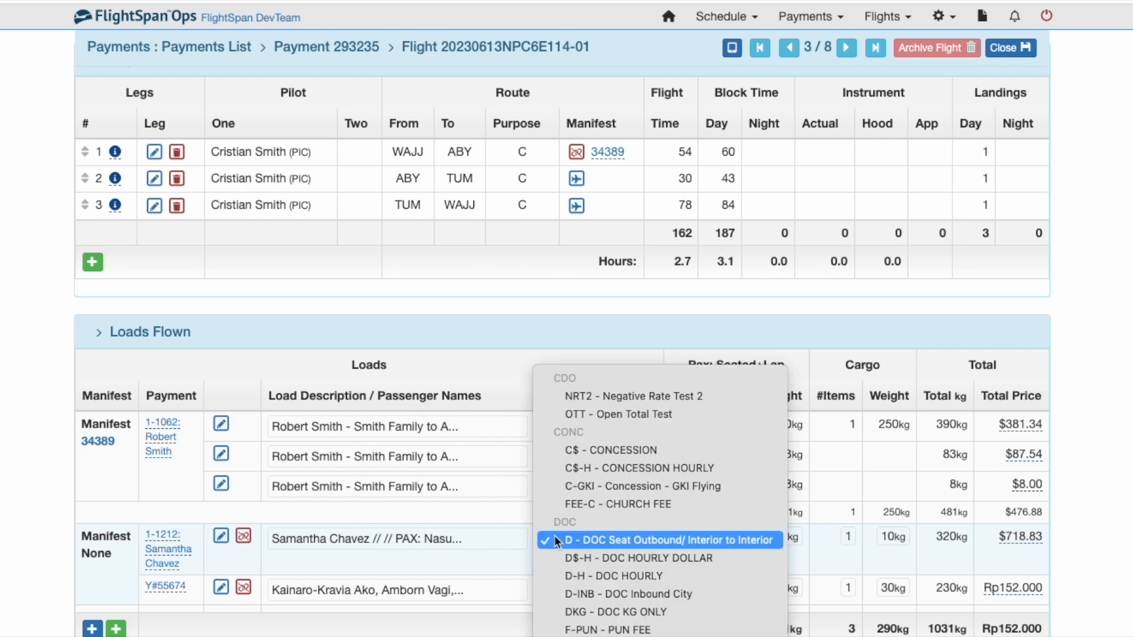
pyautogui.click(574, 452)
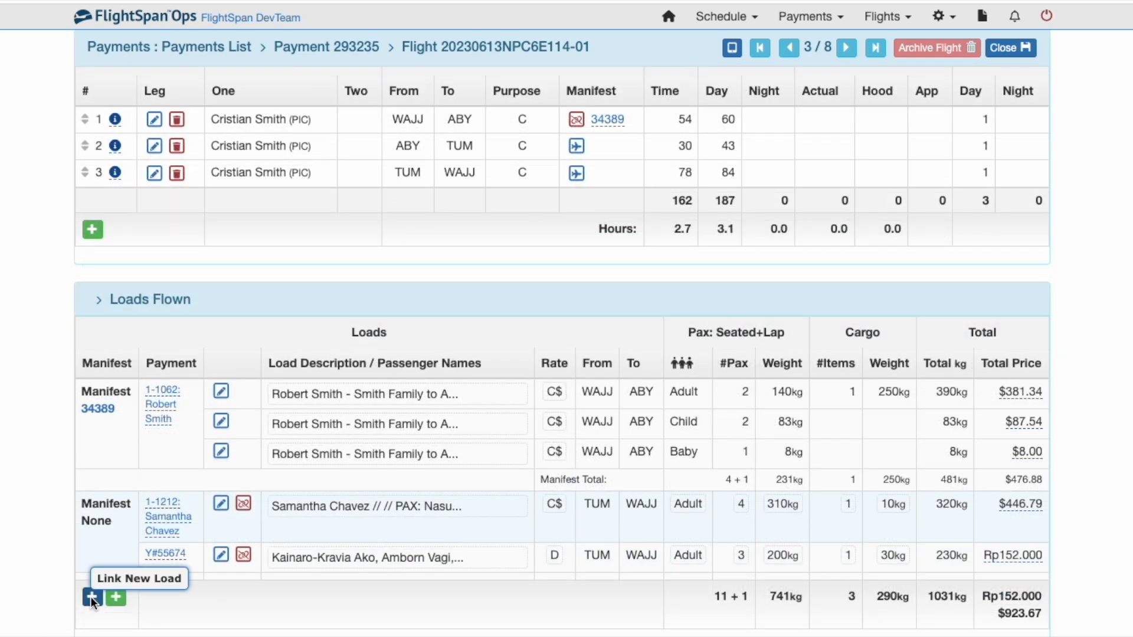
pyautogui.click(91, 596)
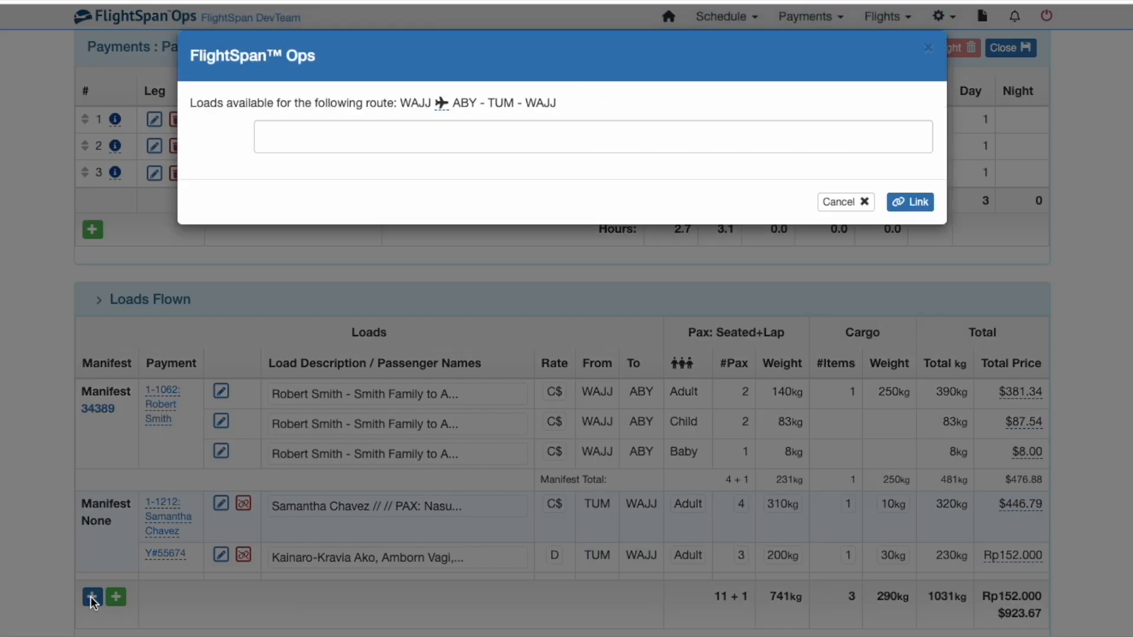
# Step: Link the 29kg empty LPG bottle TUM–WAJJ load, found by filtering 'tum', then start a new payment
pyautogui.click(337, 137)
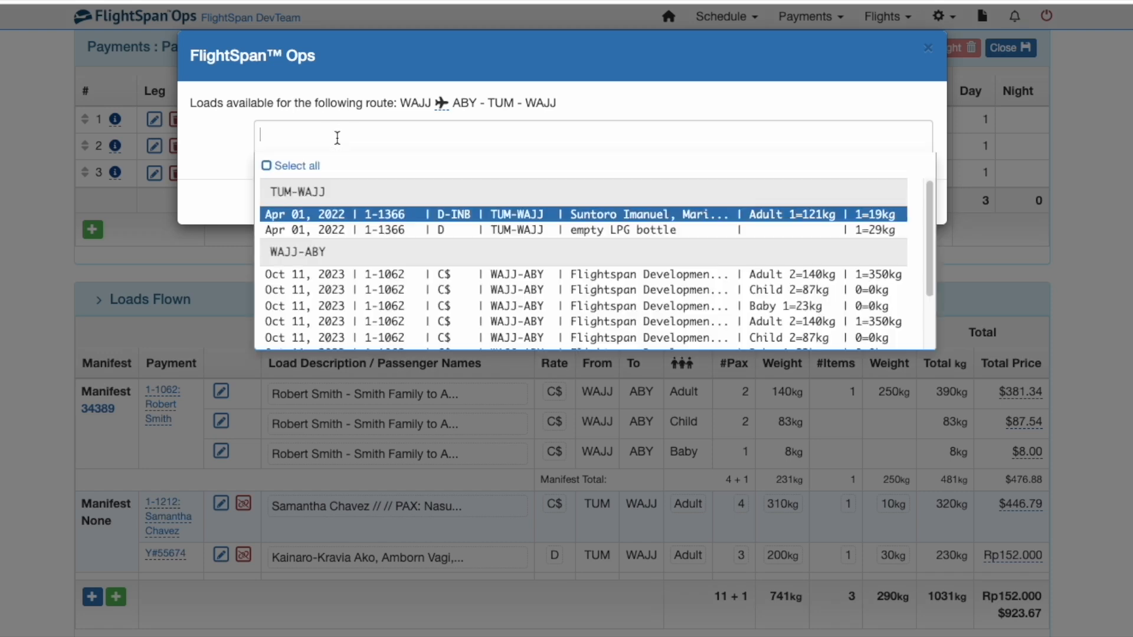
pyautogui.write('tum')
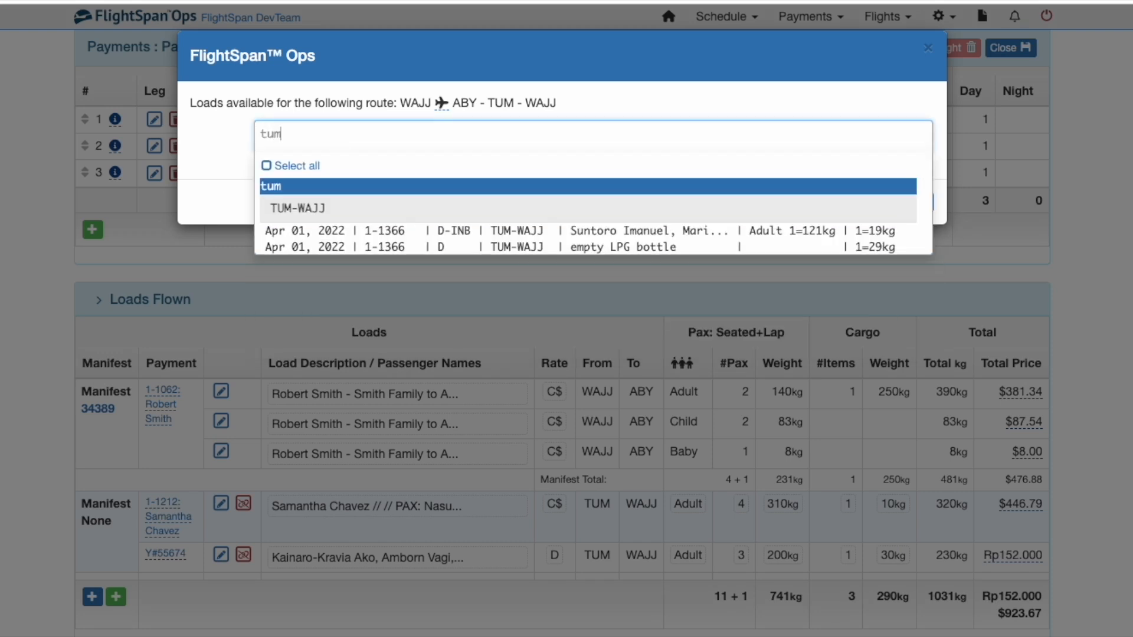
pyautogui.click(361, 248)
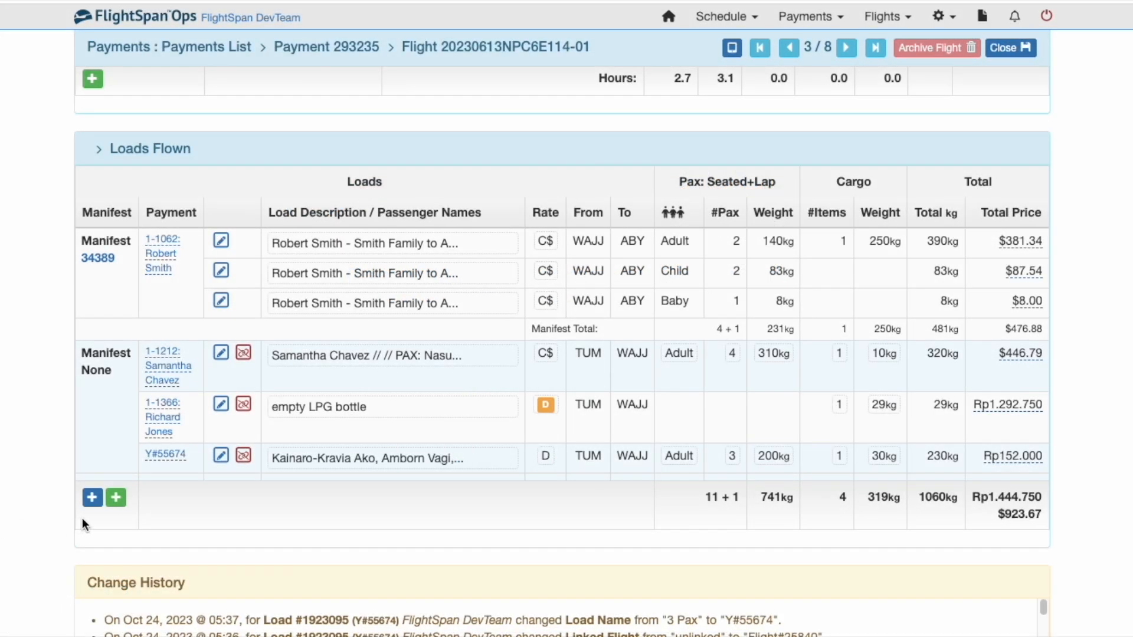
pyautogui.click(118, 498)
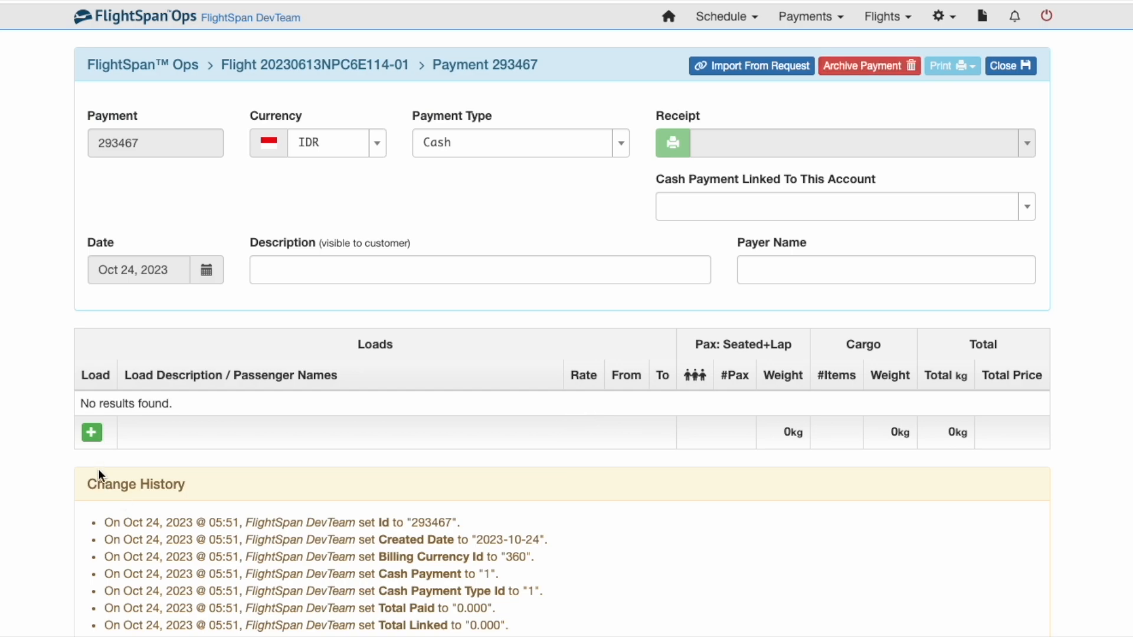
# Step: Add a receipted Rp958.000 TUM–ABY load, link it to flight 20230613NPC6E114-01, and open that flight
pyautogui.click(91, 433)
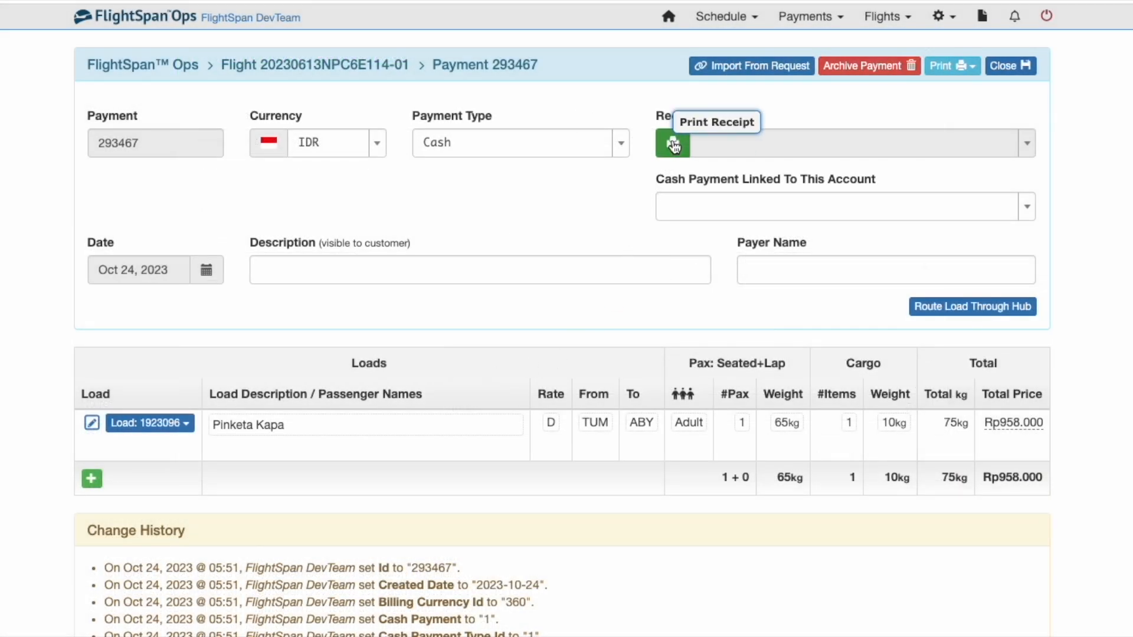
pyautogui.click(673, 145)
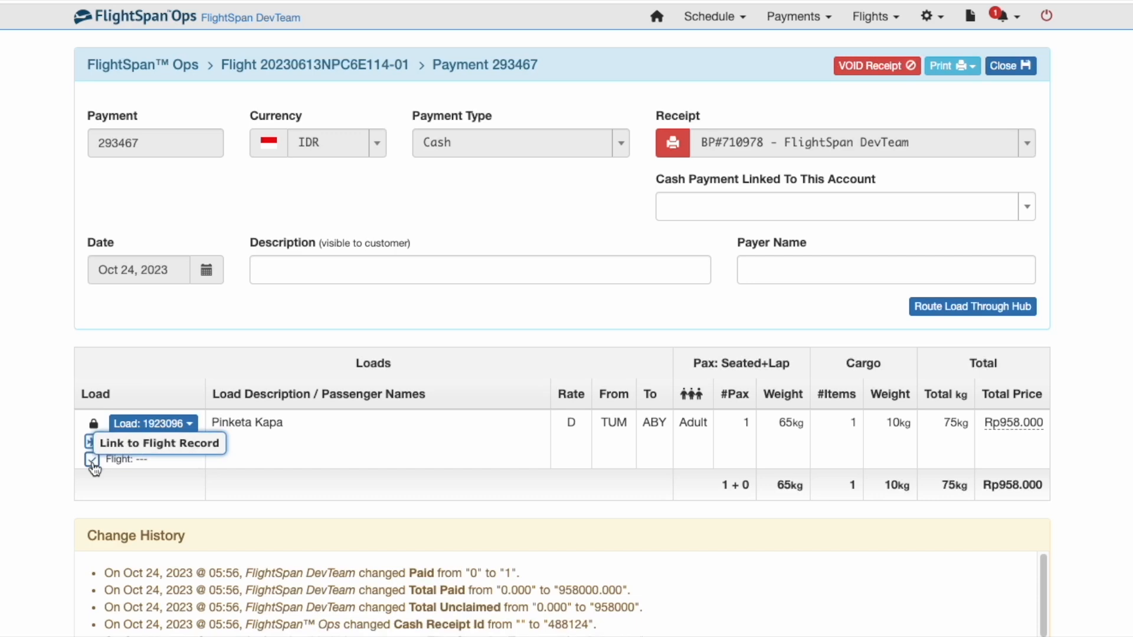
pyautogui.click(92, 462)
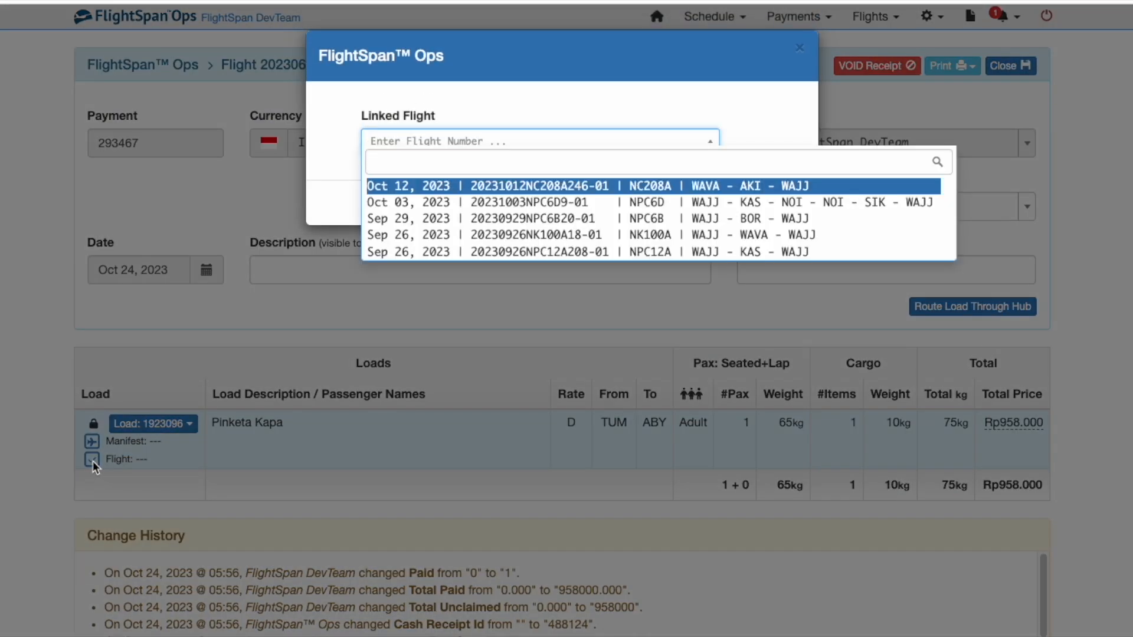
pyautogui.click(776, 203)
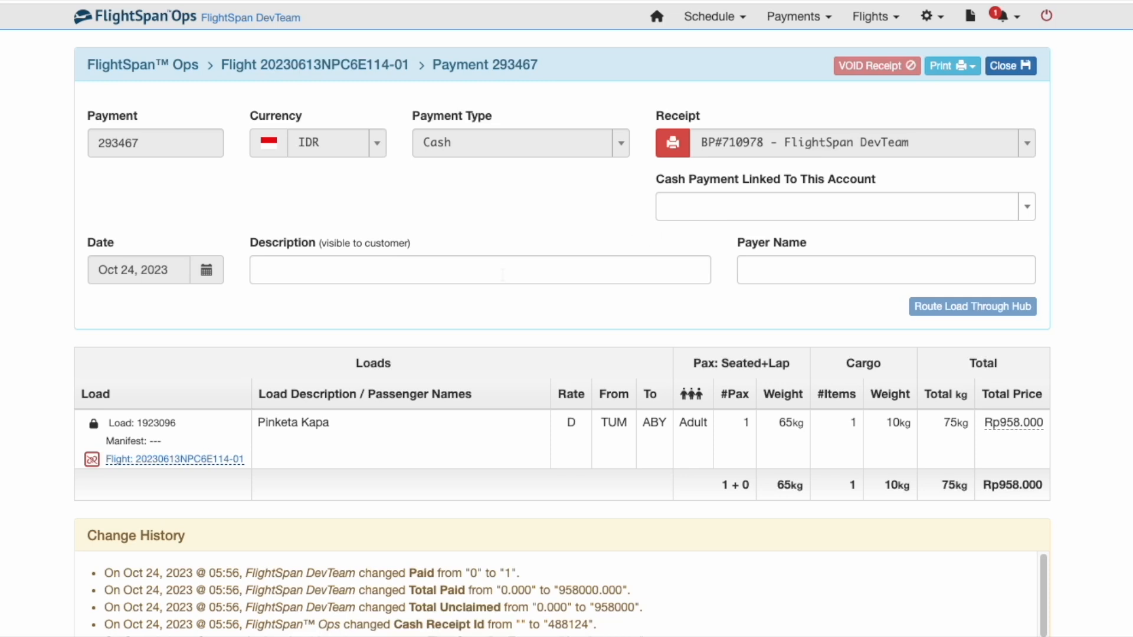
pyautogui.click(148, 461)
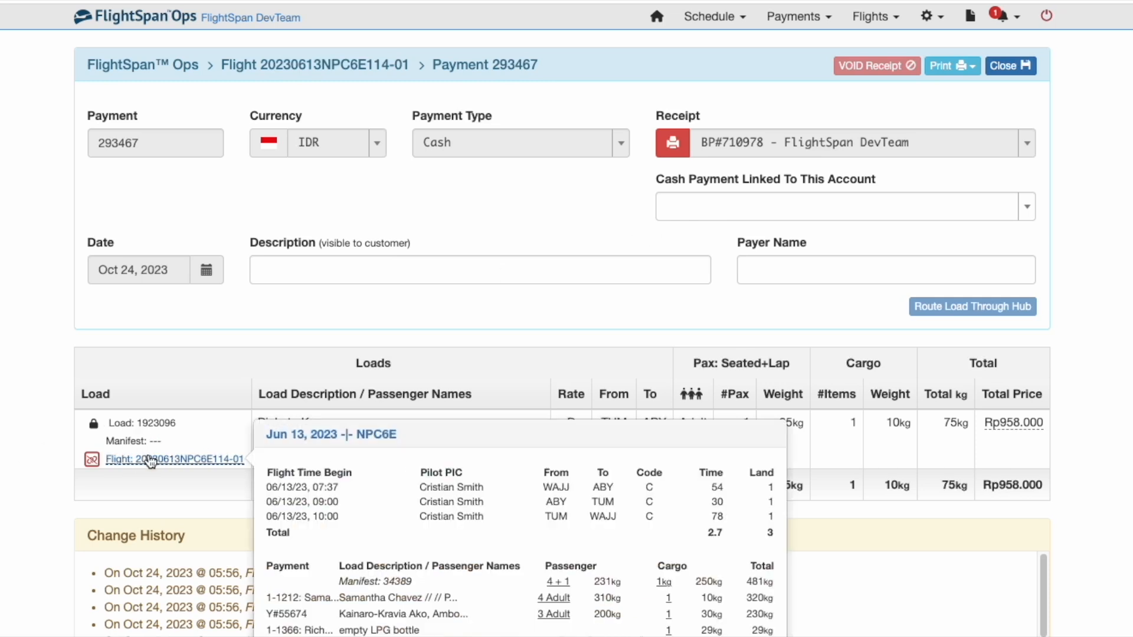
pyautogui.click(151, 460)
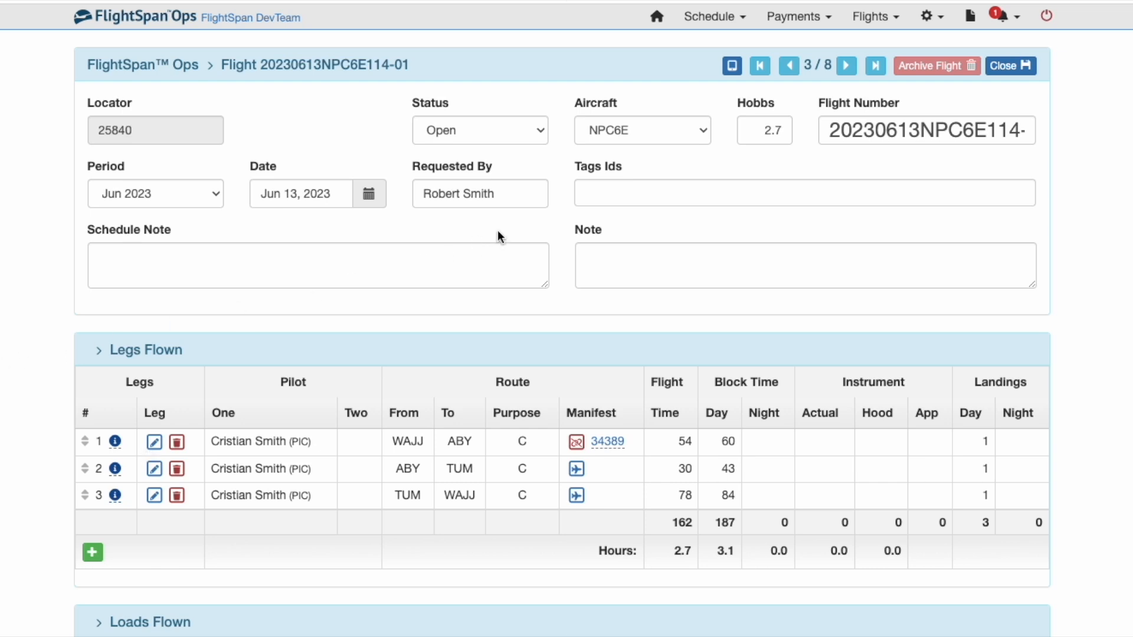
# Step: Move flight 20230613NPC6E114-01's status to Submitted, then Reviewed, and save the record
pyautogui.click(541, 132)
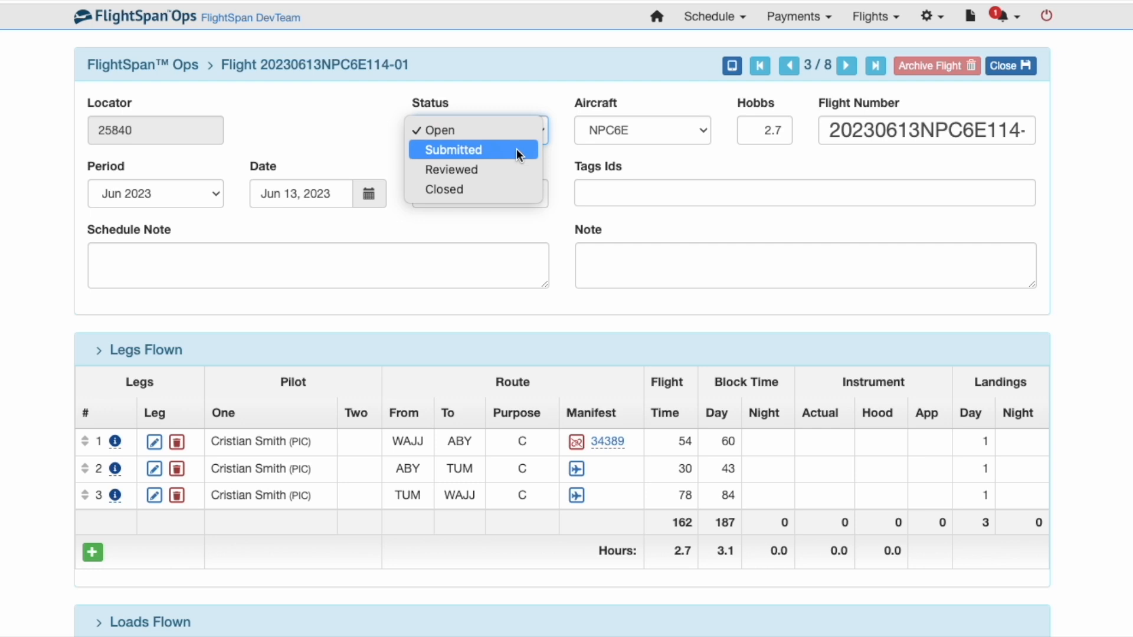
pyautogui.click(516, 148)
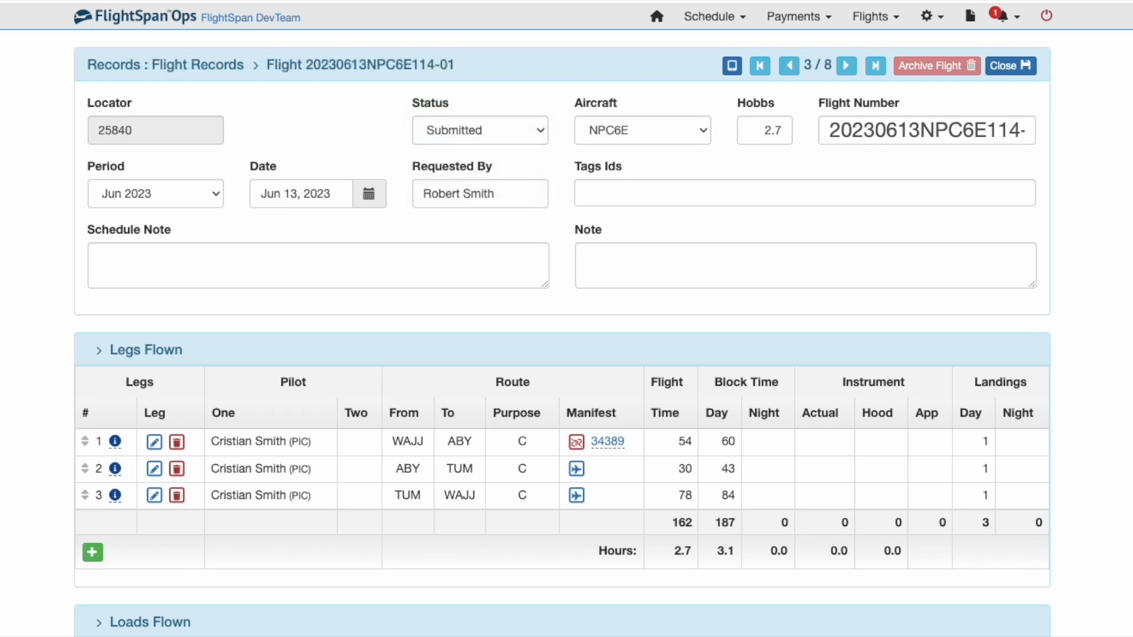
pyautogui.click(472, 130)
pyautogui.click(479, 148)
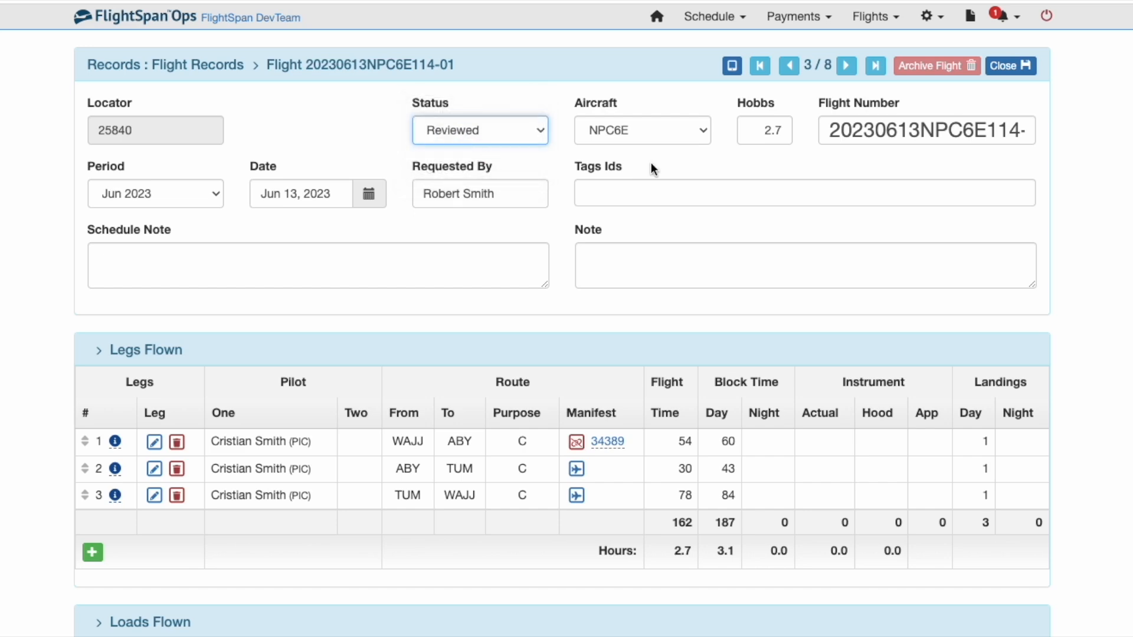
pyautogui.click(1018, 66)
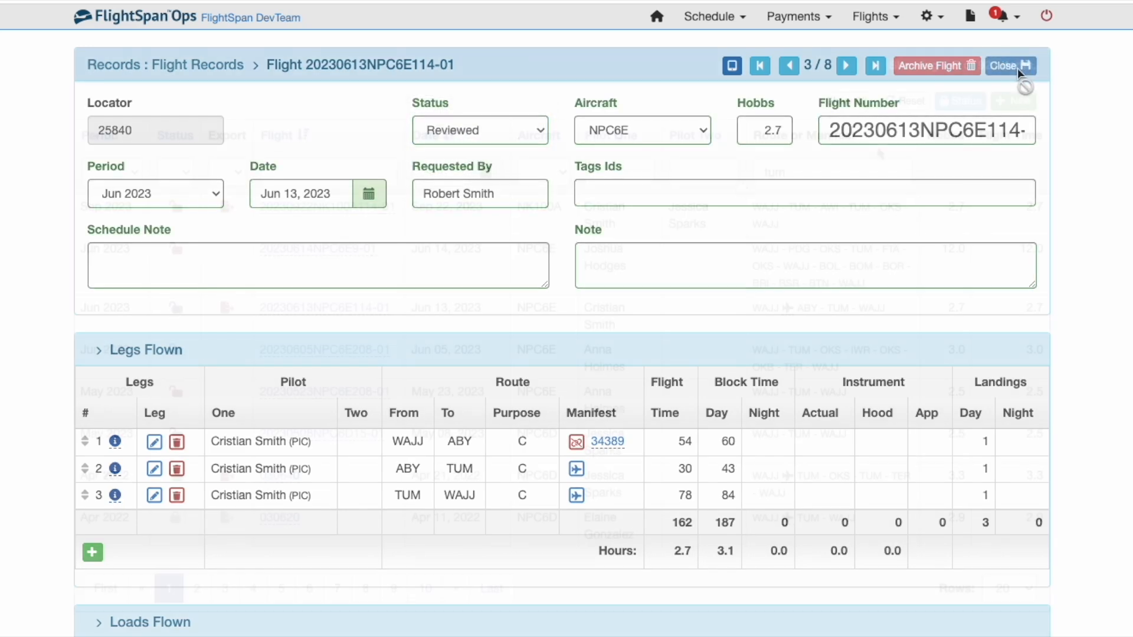
# Step: Reopen flight 20230613NPC6E114-01, set its status to Closed and save
pyautogui.moveTo(270, 319)
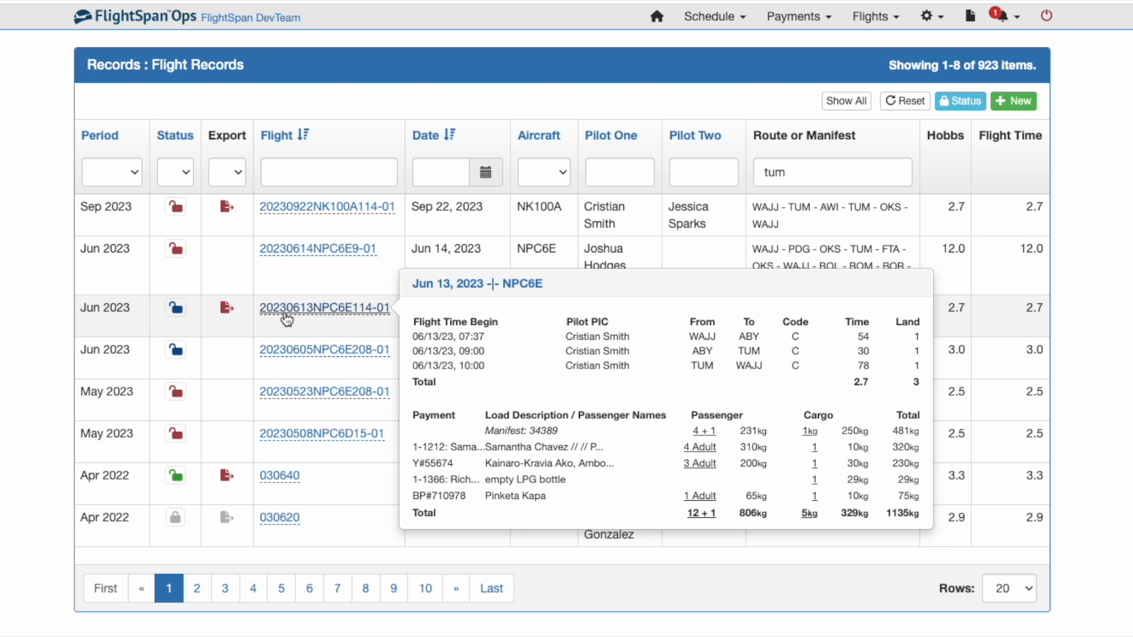
pyautogui.click(287, 319)
pyautogui.click(462, 131)
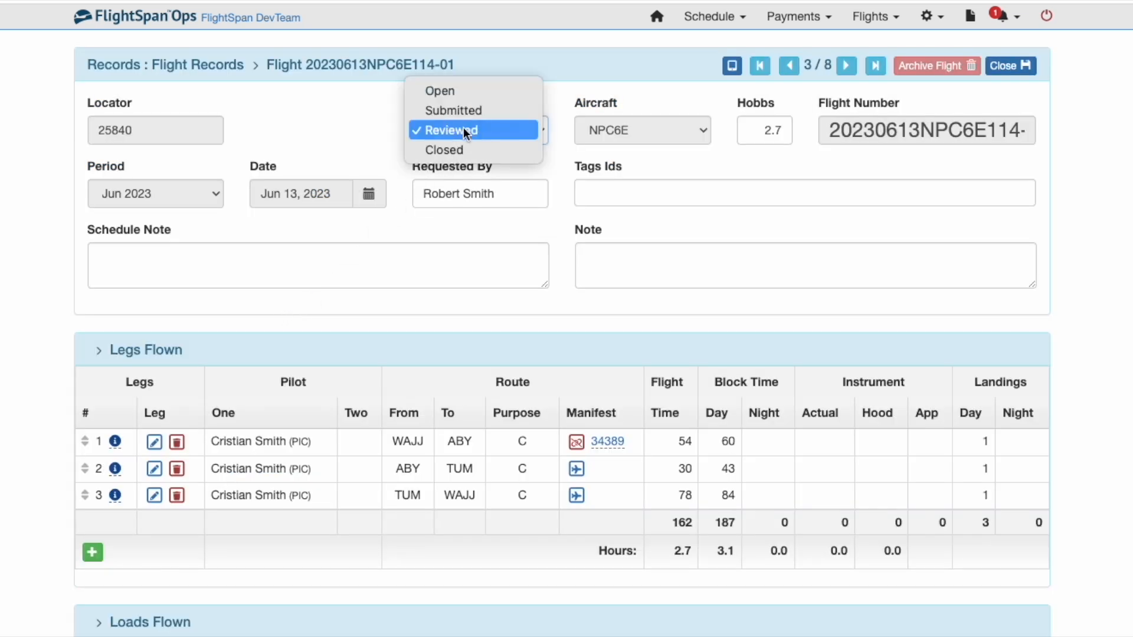
pyautogui.click(463, 148)
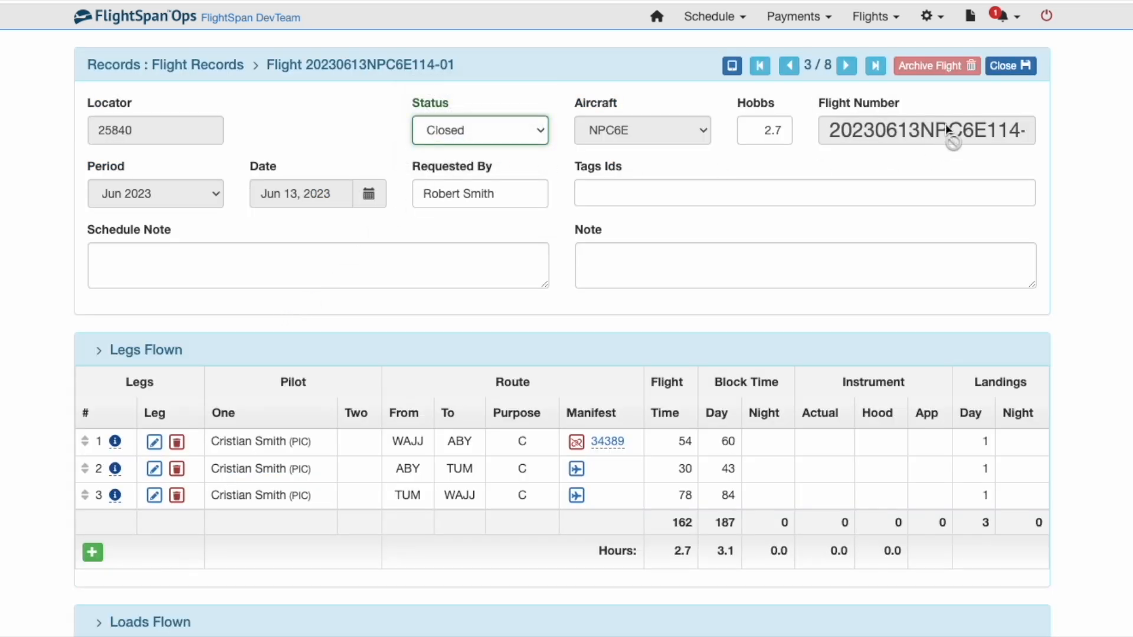
pyautogui.click(1010, 66)
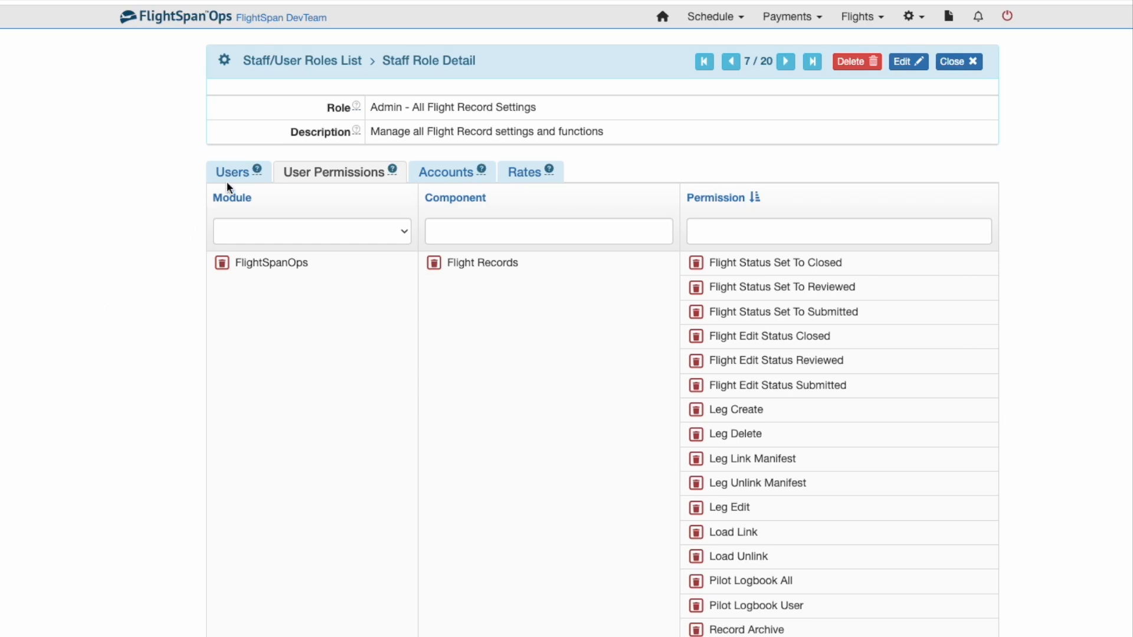
# Step: View the Users assigned to the Admin - All Flight Record Settings role
pyautogui.click(237, 174)
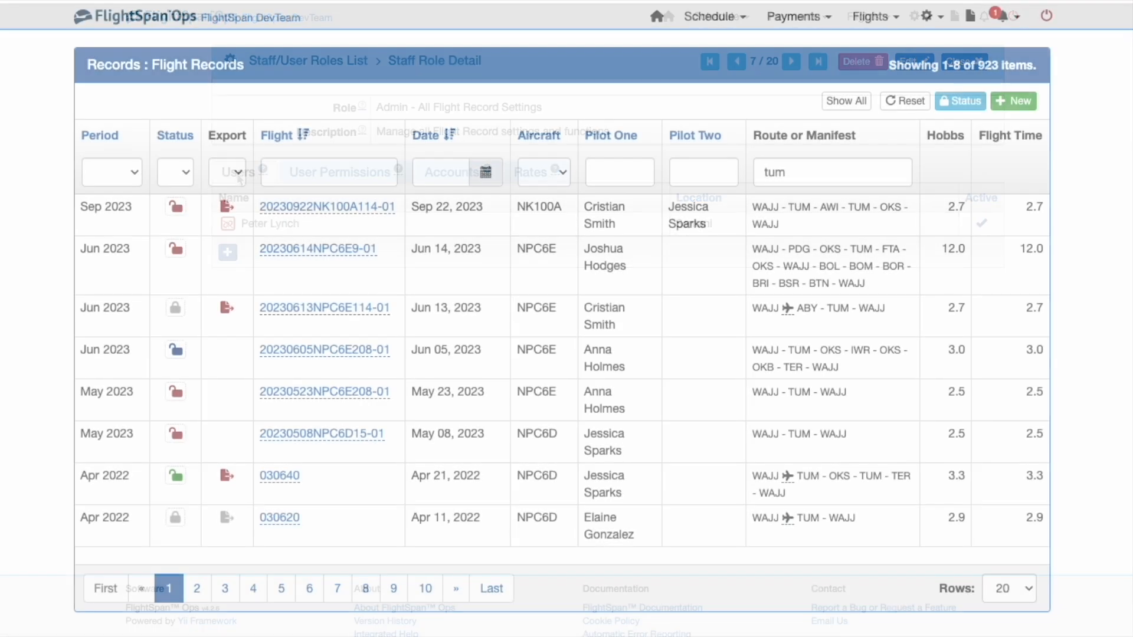
# Step: Set all Jun 2023 billing-period flights to Closed, then open flight 030620
pyautogui.click(957, 105)
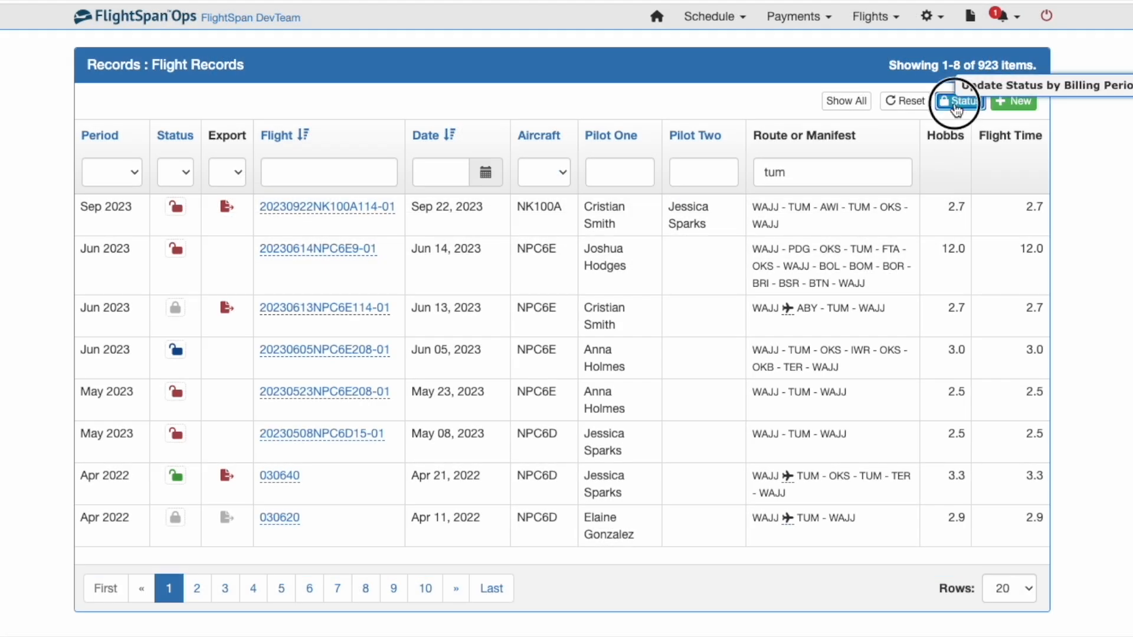
pyautogui.click(576, 190)
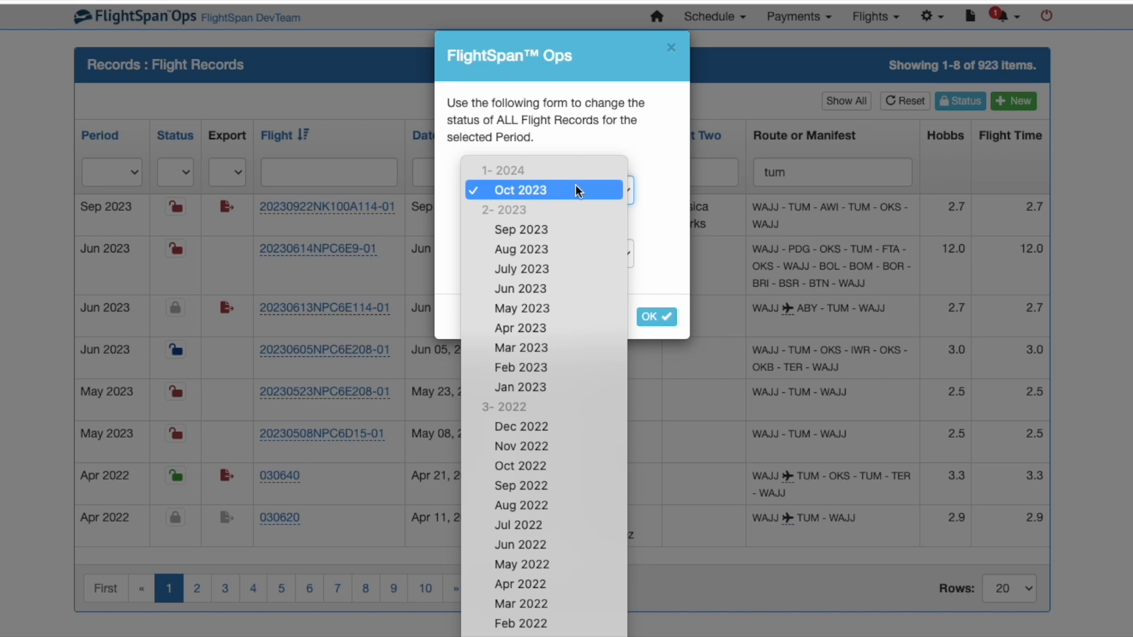
pyautogui.click(539, 288)
pyautogui.click(544, 253)
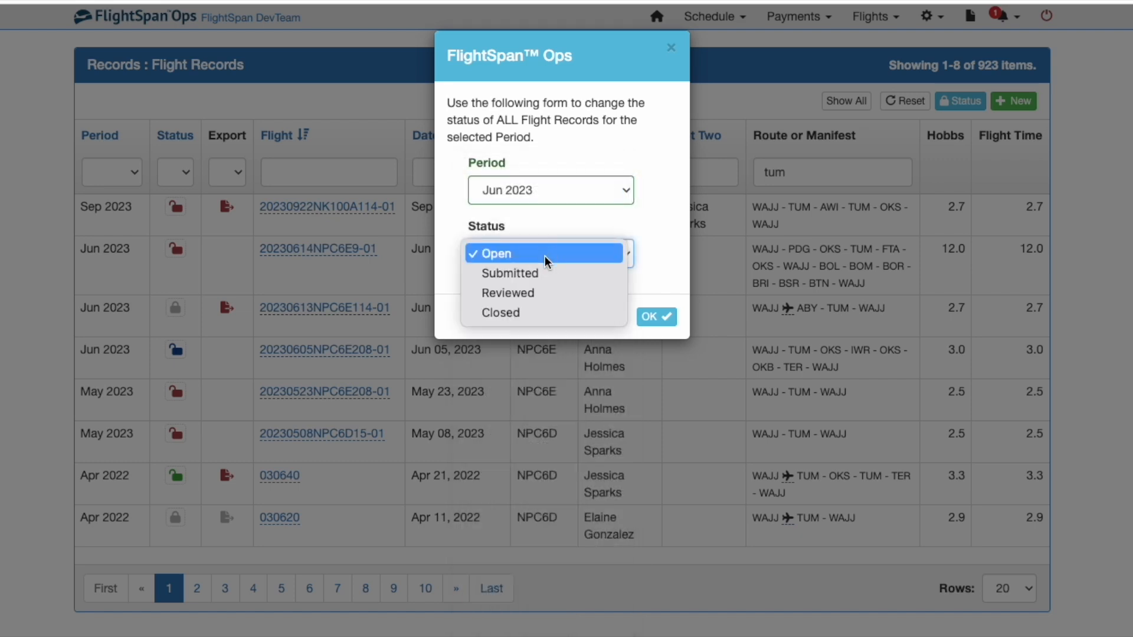
pyautogui.click(533, 312)
pyautogui.click(653, 322)
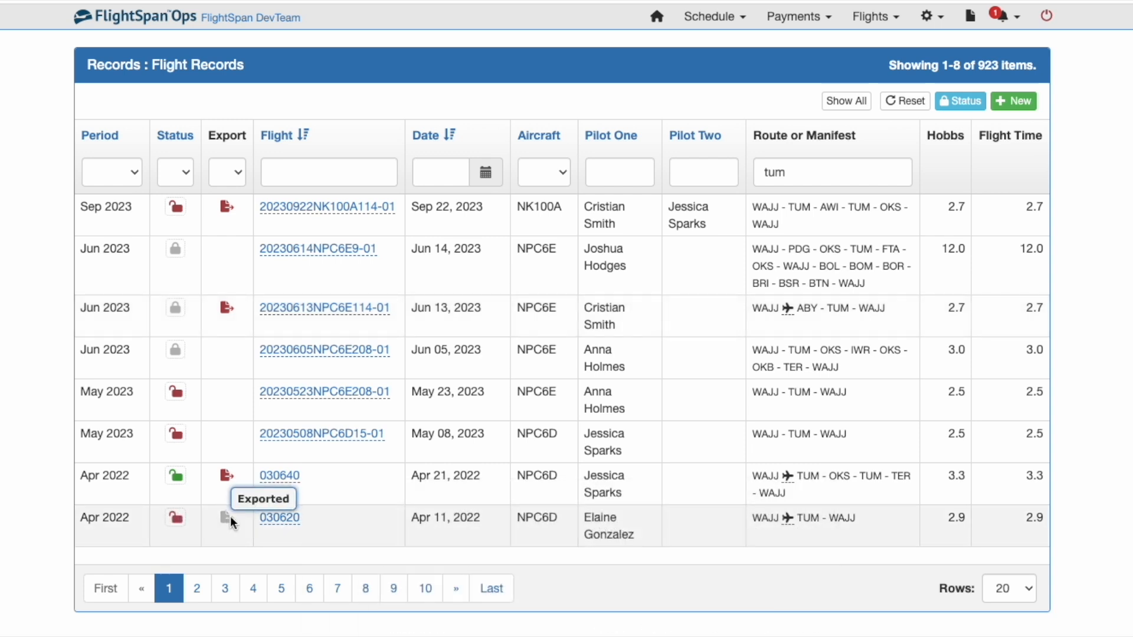
pyautogui.click(279, 522)
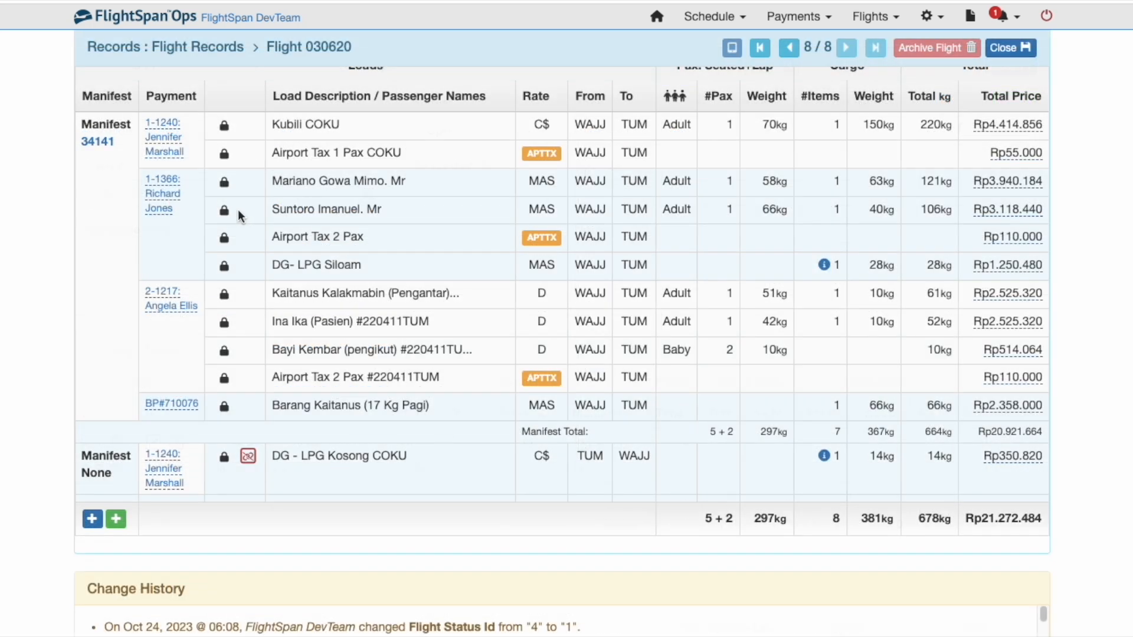